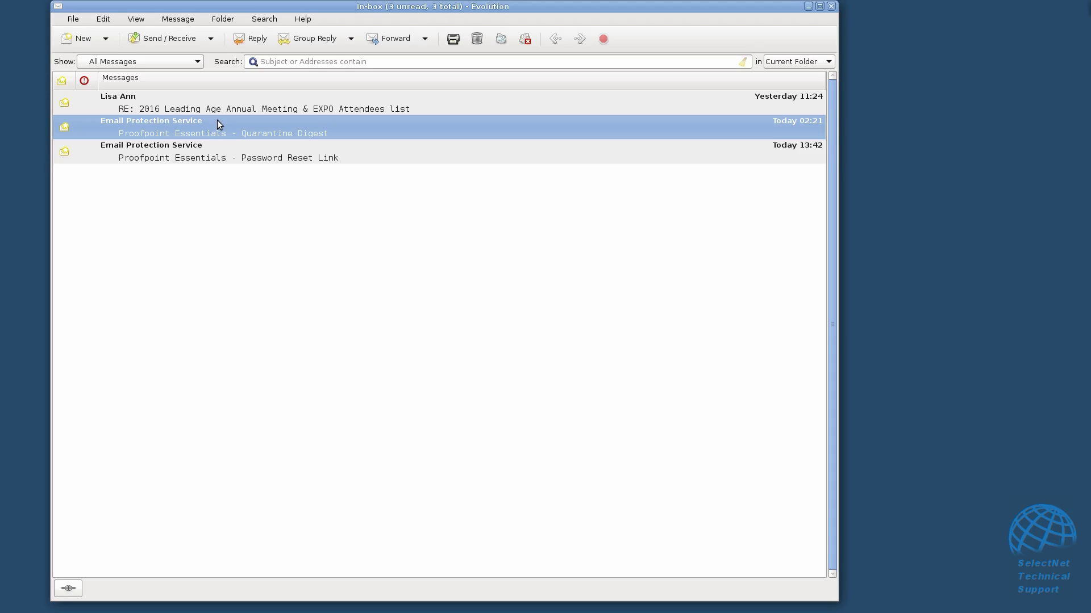
Open the Quarantine Digest in its own window, follow 'Sign in to your account', then close it.
{"action": "left_click", "coordinate": [207, 158]}
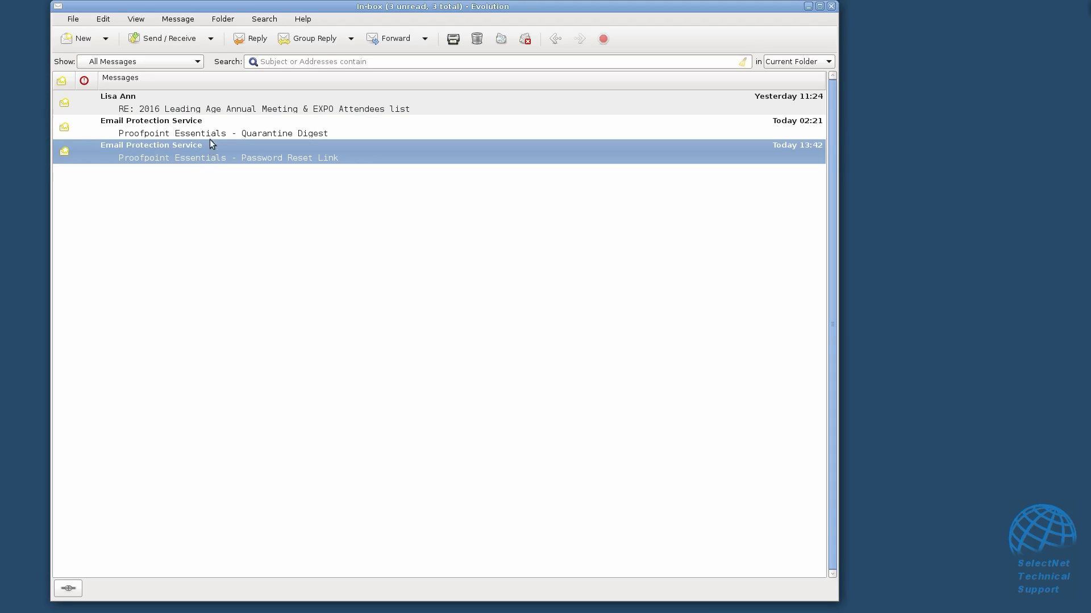
{"action": "left_click", "coordinate": [213, 121]}
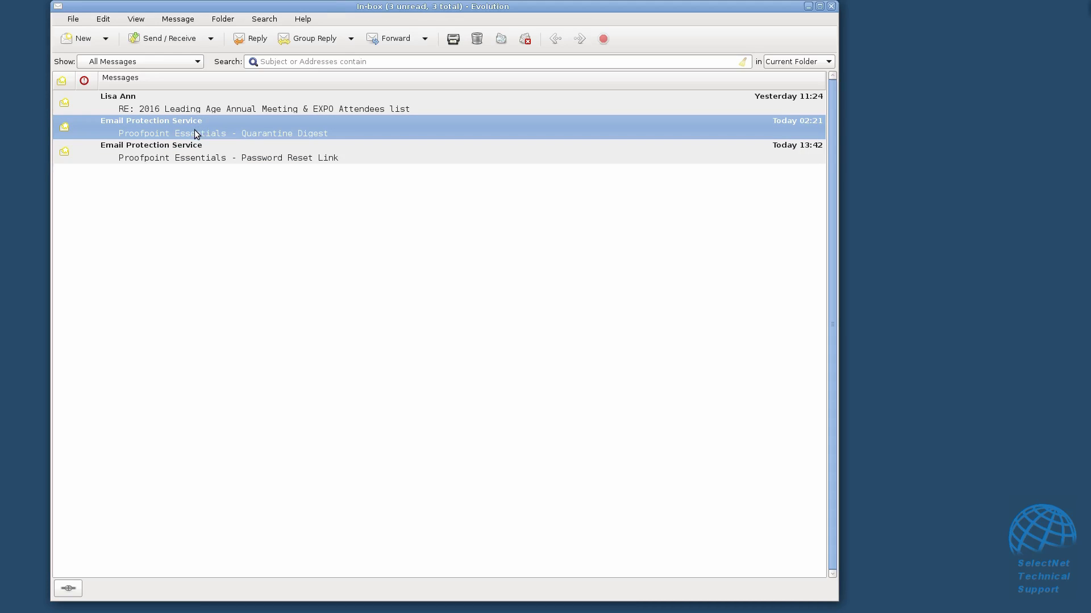
{"action": "double_click", "coordinate": [196, 130]}
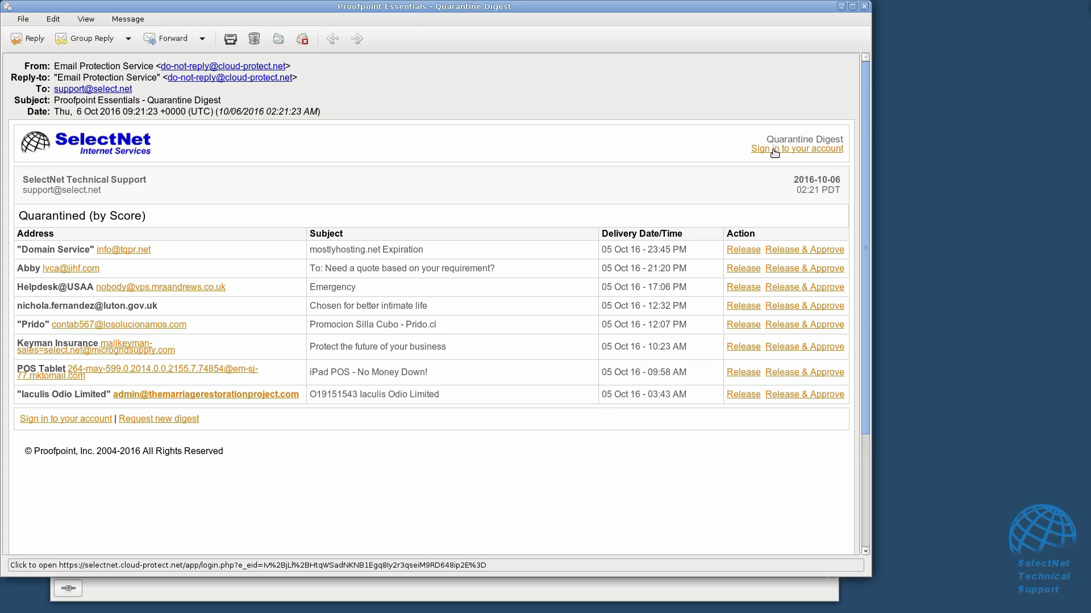
{"action": "left_click", "coordinate": [774, 150]}
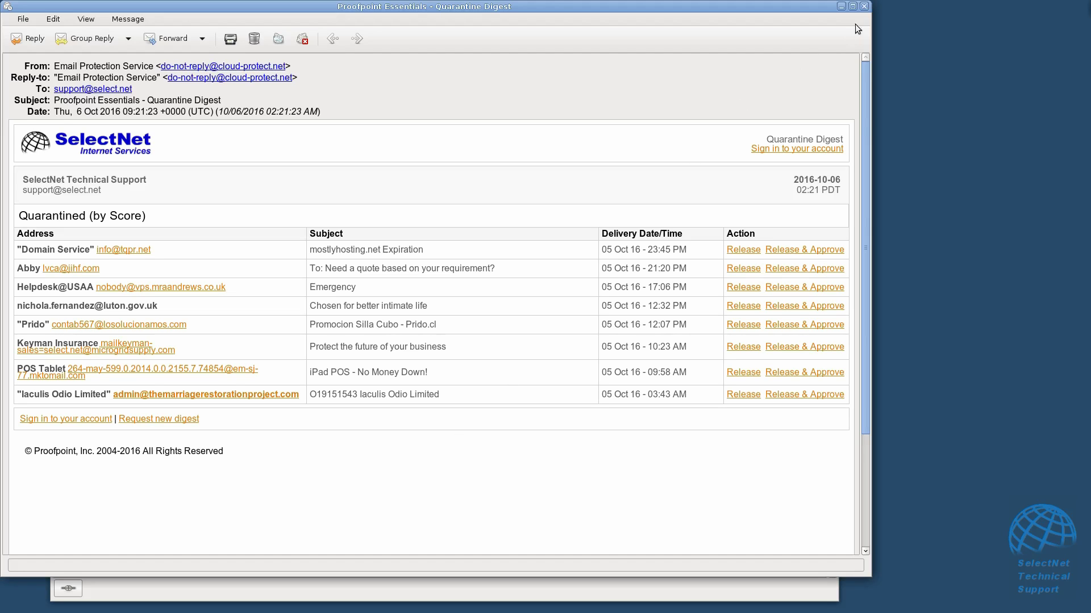
{"action": "left_click", "coordinate": [864, 7]}
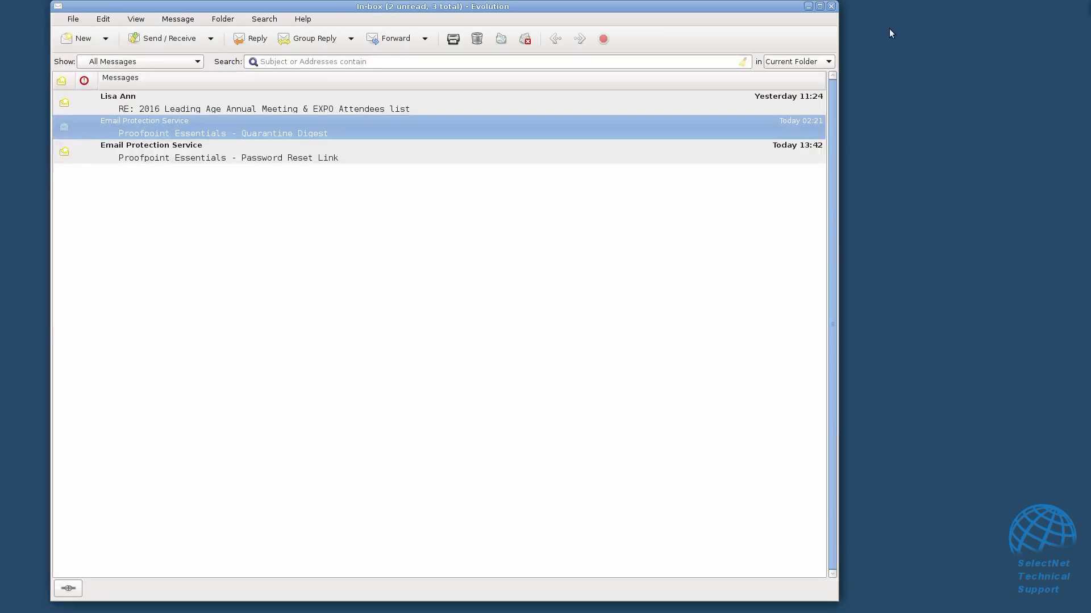
Open the 'RE: 2016 Leading Age' reply and follow its Proofpoint footer report-as-spam link.
{"action": "double_click", "coordinate": [189, 104]}
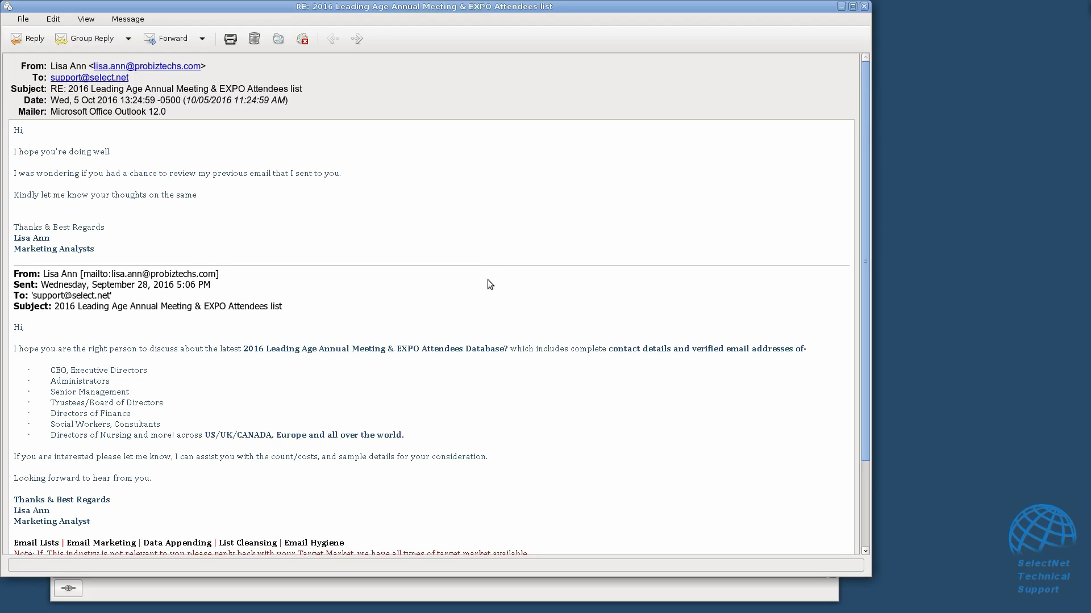
{"action": "scroll", "coordinate": [427, 292], "scroll_direction": "down", "scroll_amount": 3}
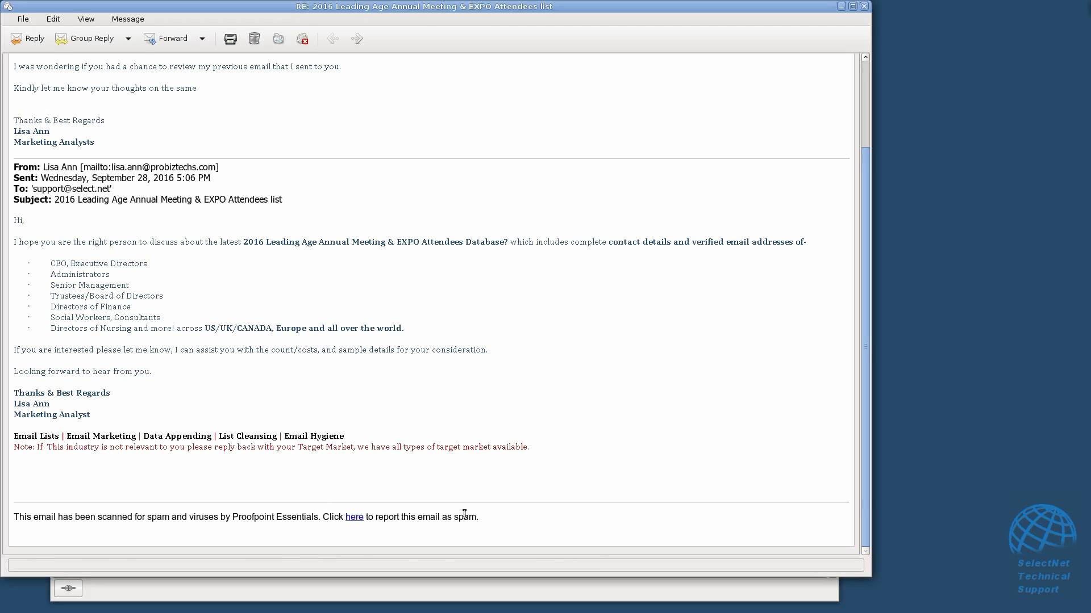
{"action": "left_click", "coordinate": [347, 516]}
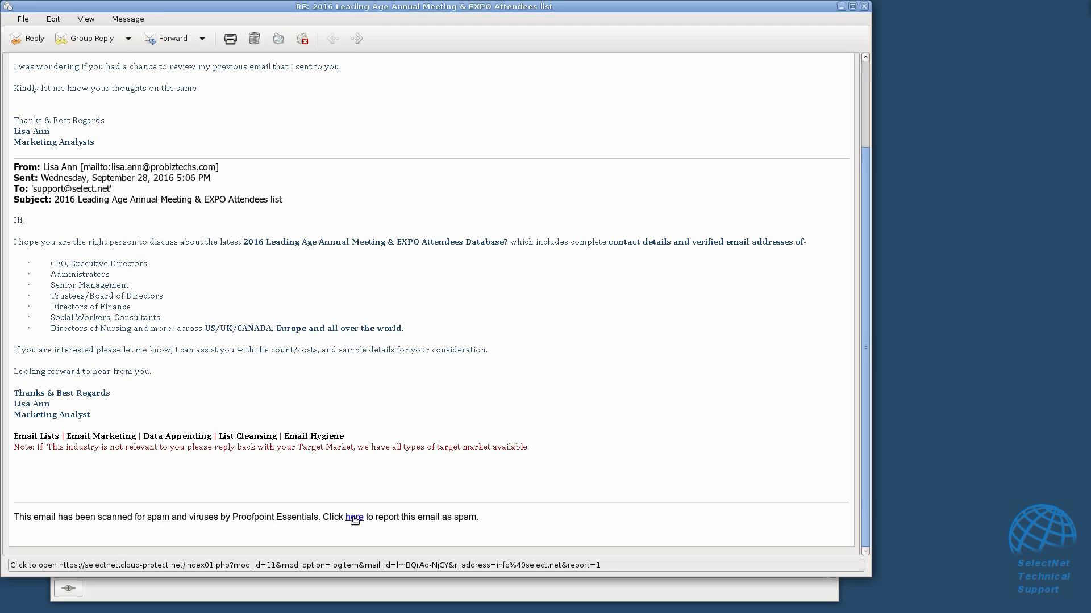
{"action": "left_click", "coordinate": [354, 517]}
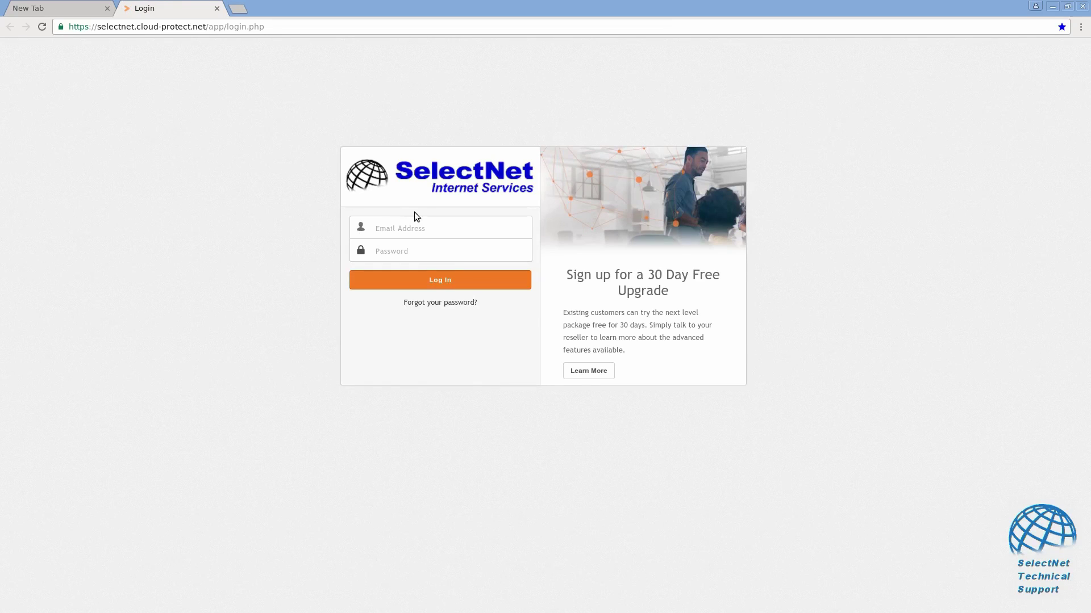
Log in to the SelectNet portal with the support account's e-mail address and password.
{"action": "left_click", "coordinate": [405, 227]}
{"action": "key", "text": "Tab"}
{"action": "type", "text": "*********"}
{"action": "key", "text": "Return"}
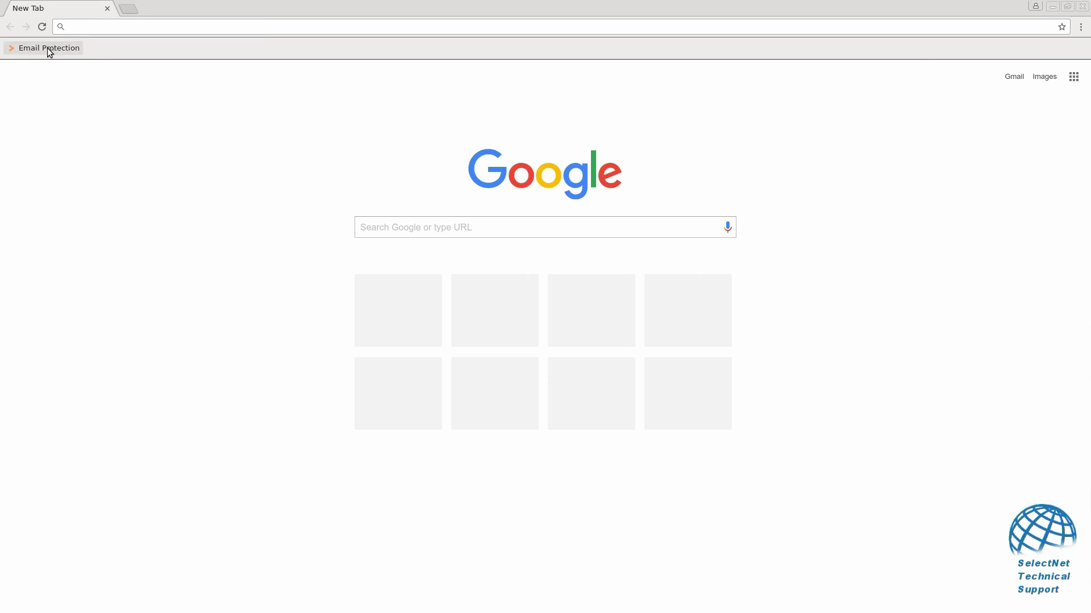
From the Email Protection login page, request a forgotten-password reset for the support account's e-mail, then switch to Evolution.
{"action": "left_click", "coordinate": [45, 49]}
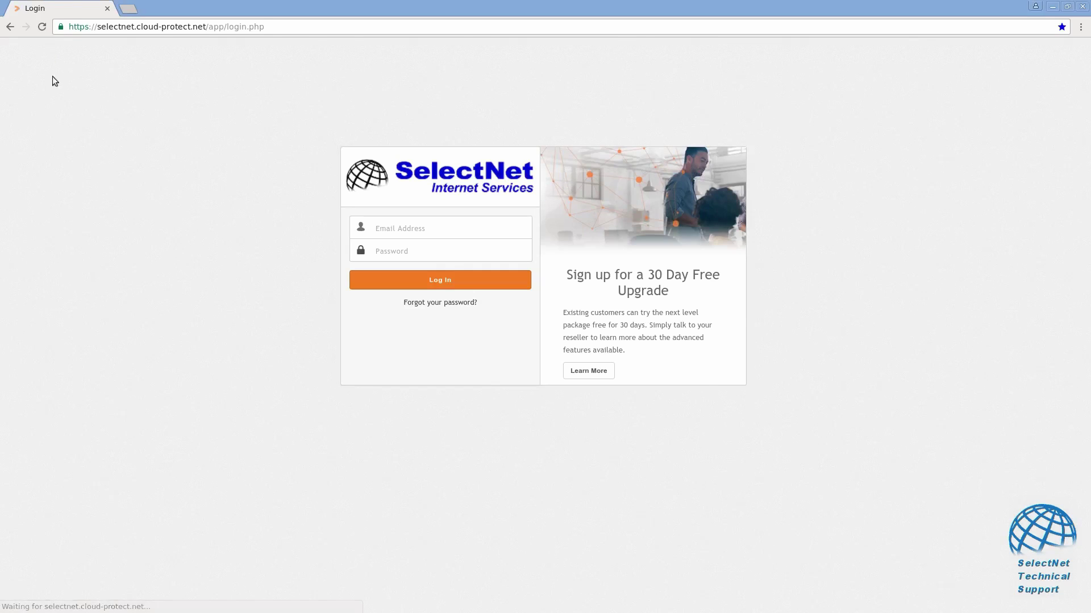
{"action": "left_click", "coordinate": [425, 305]}
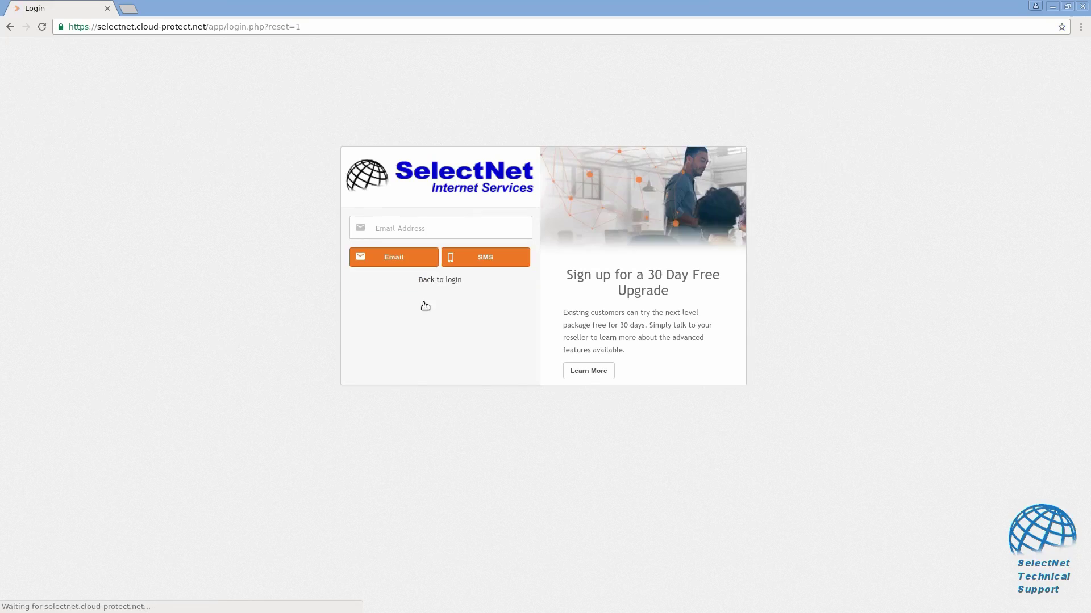
{"action": "left_click", "coordinate": [391, 230]}
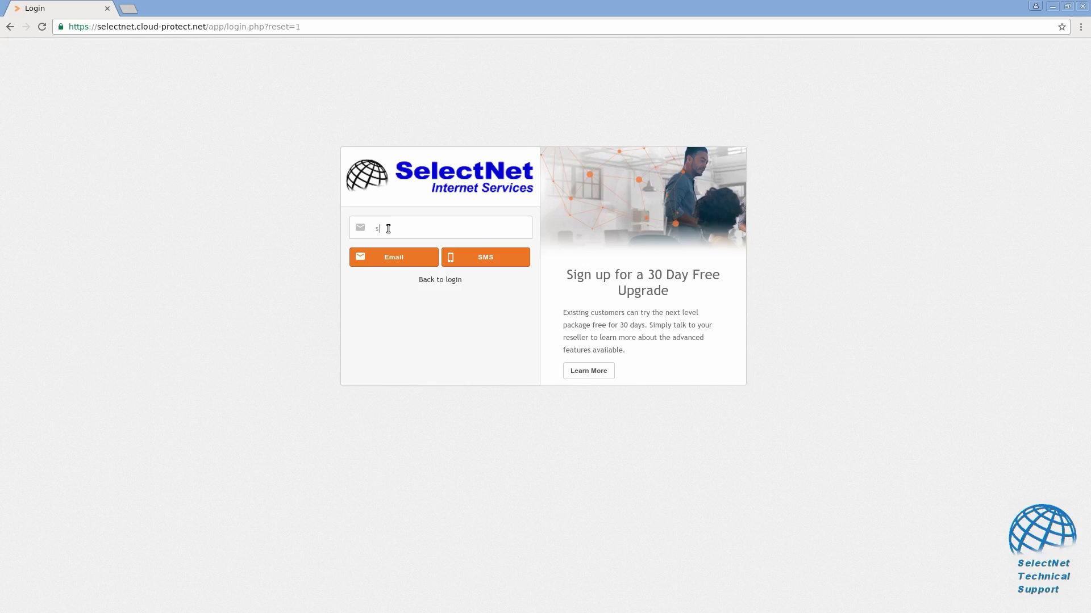
{"action": "key", "text": "alt+Tab"}
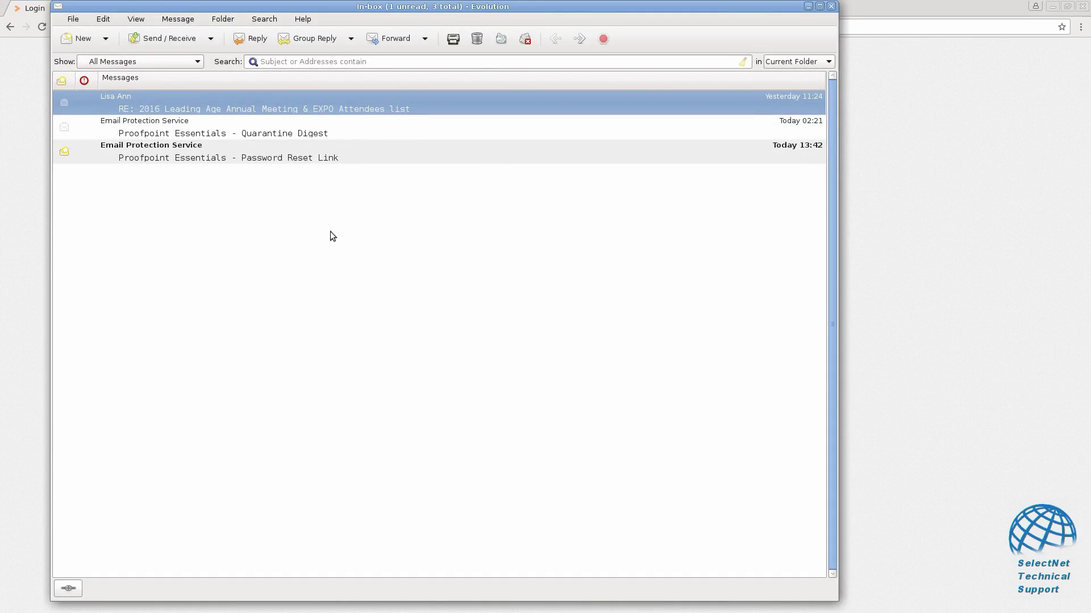
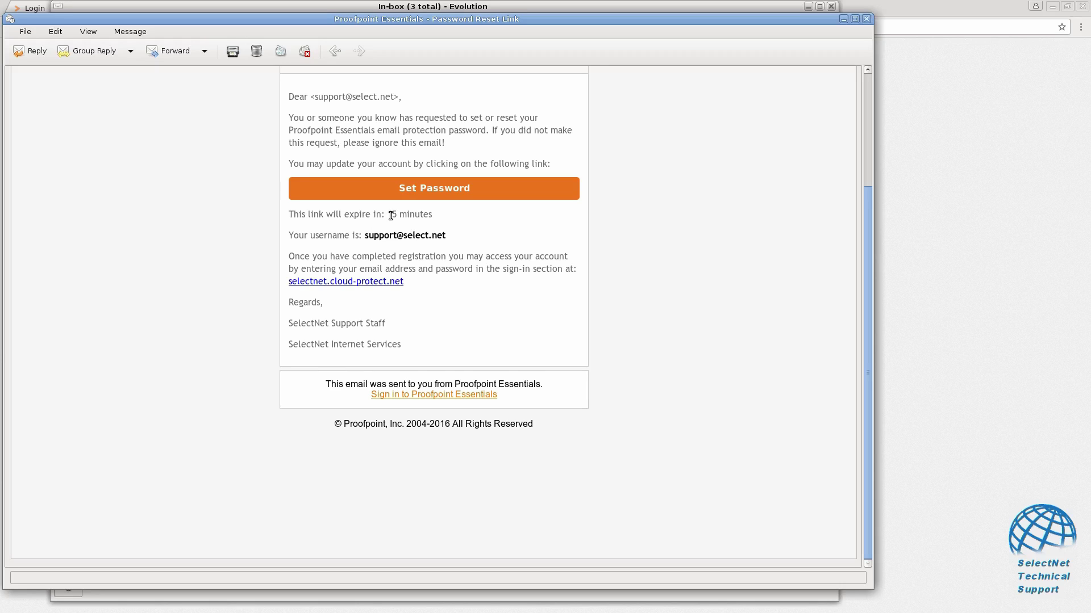
Close the Password Reset Link message and the Evolution inbox window.
{"action": "left_click", "coordinate": [865, 20]}
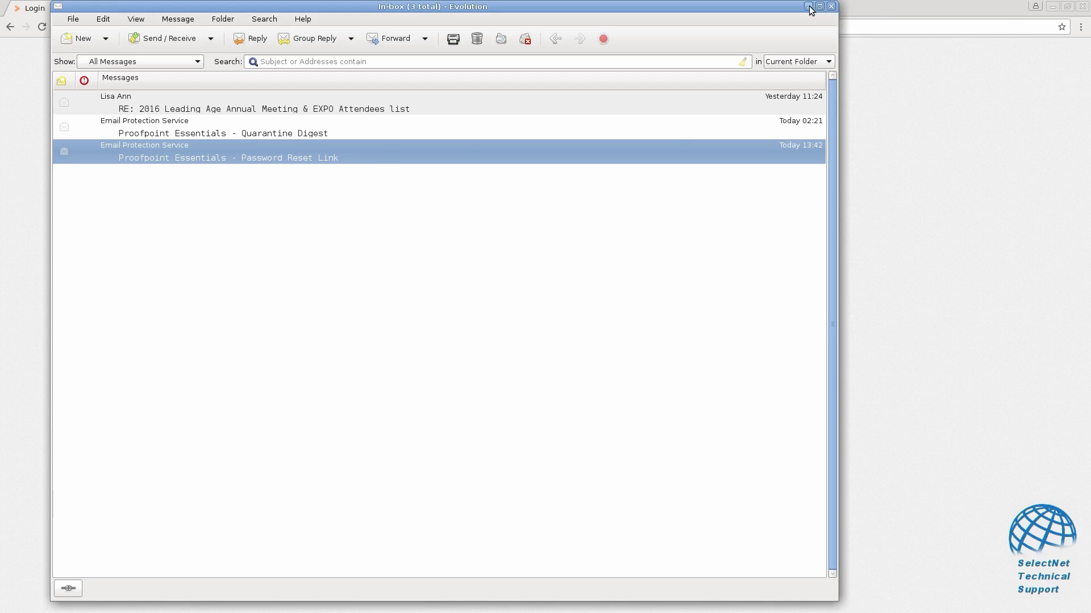
{"action": "left_click", "coordinate": [831, 7]}
Sign back in to Proofpoint Essentials with the support account's e-mail address and password.
{"action": "left_click", "coordinate": [435, 281]}
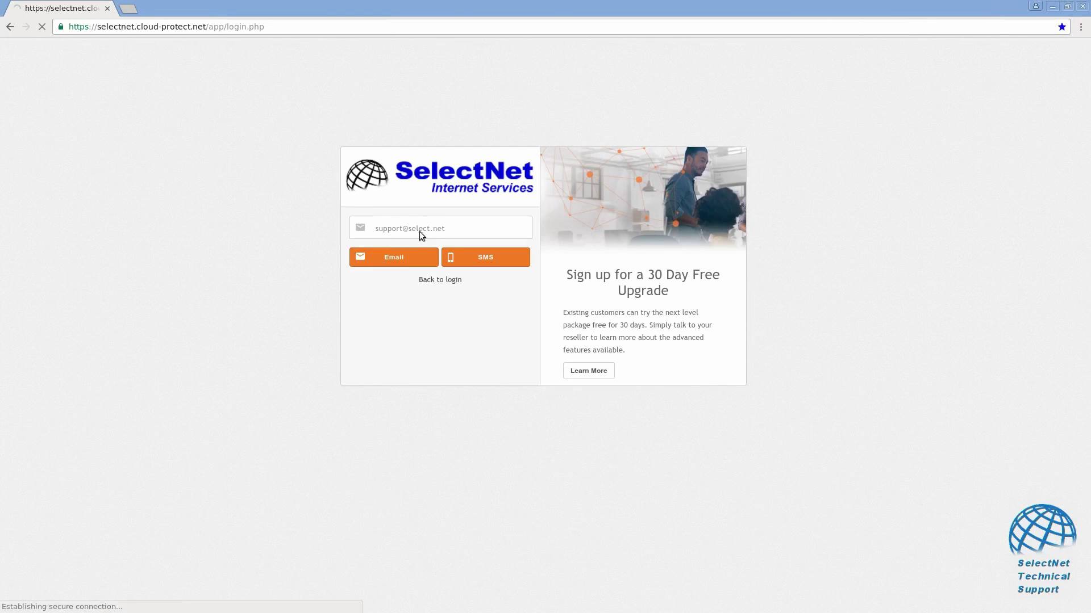
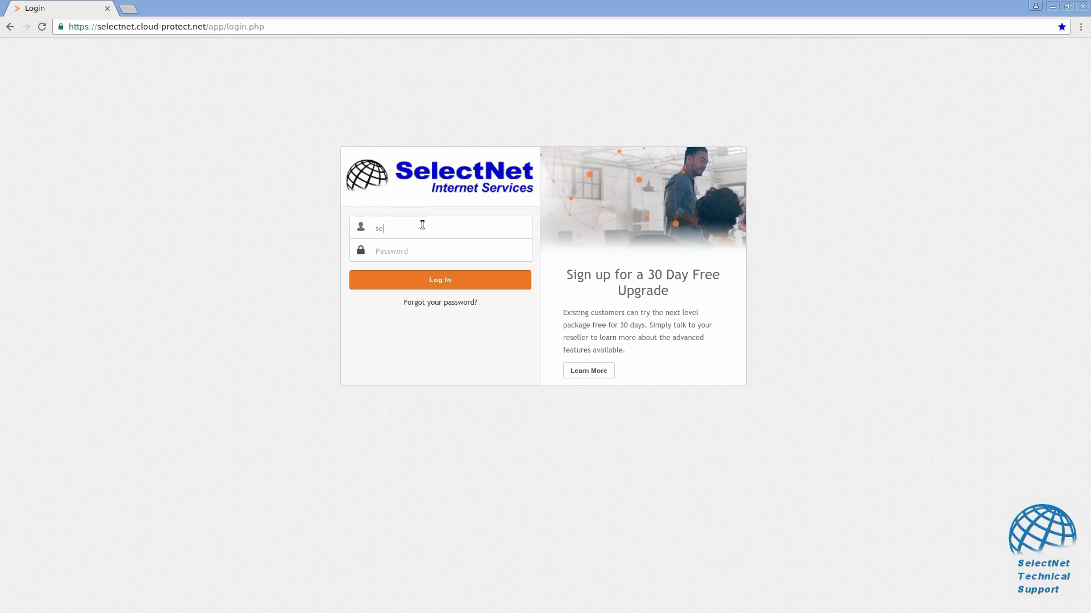
{"action": "key", "text": "Tab"}
{"action": "key", "text": "Return"}
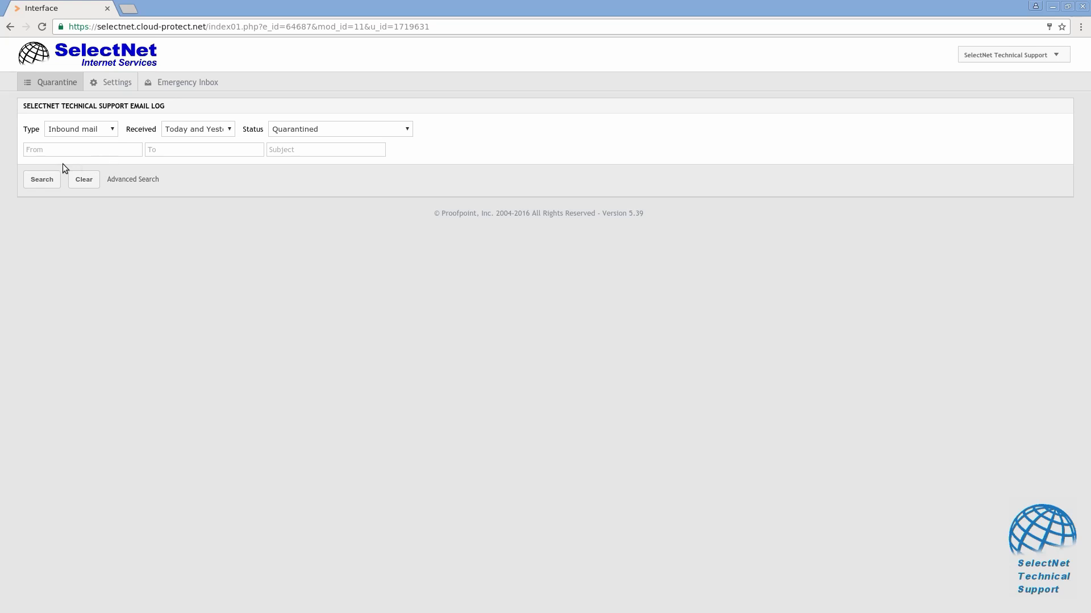
Search quarantined inbound mail with the Received filter set to The Last 30 Days.
{"action": "left_click", "coordinate": [45, 182]}
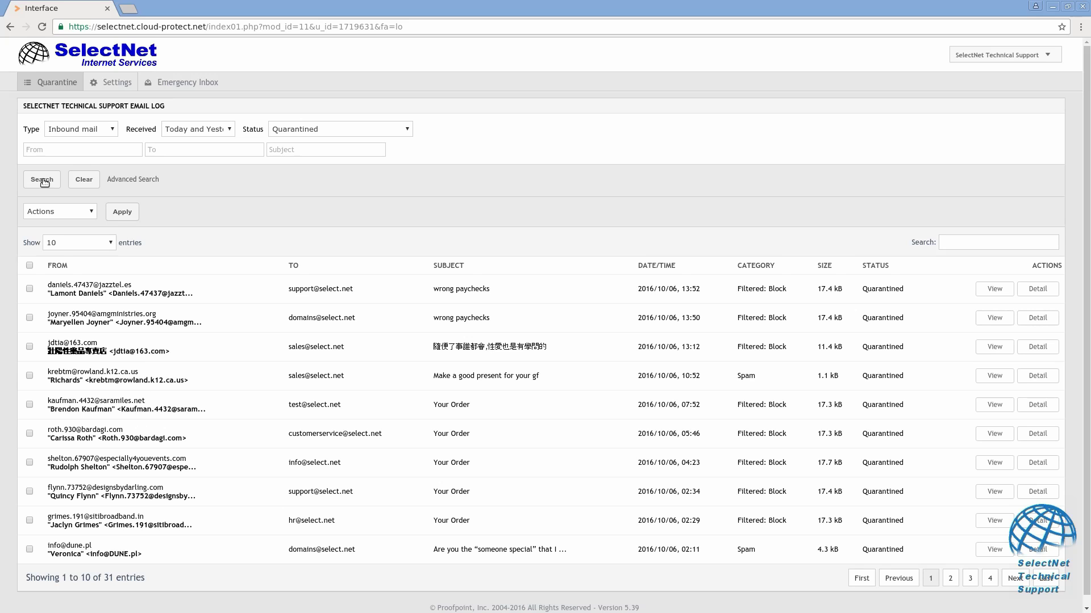
{"action": "left_click", "coordinate": [230, 131]}
{"action": "left_click", "coordinate": [230, 131]}
{"action": "left_click", "coordinate": [284, 132]}
{"action": "left_click", "coordinate": [284, 131]}
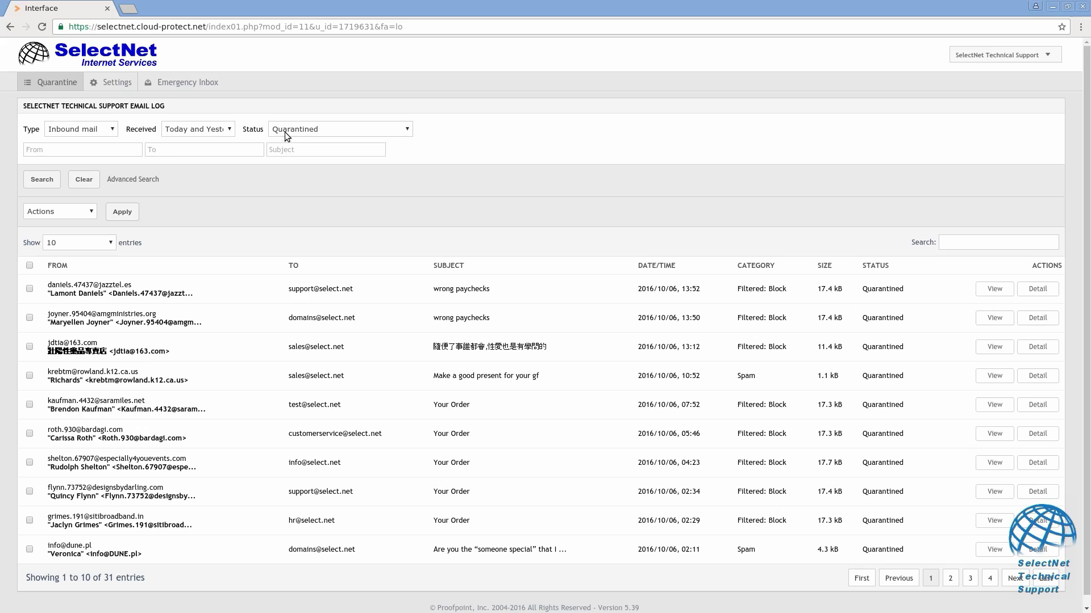
{"action": "left_click", "coordinate": [227, 132]}
{"action": "left_click", "coordinate": [220, 177]}
{"action": "left_click", "coordinate": [41, 180]}
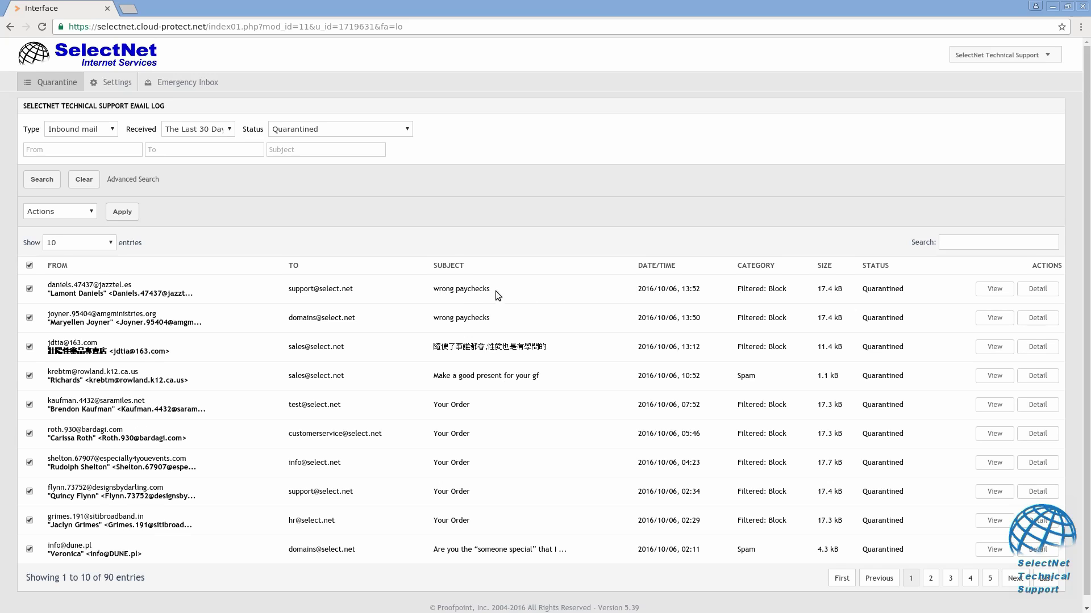
Hide the first page of quarantined emails from the logs.
{"action": "left_click", "coordinate": [84, 213]}
{"action": "left_click", "coordinate": [67, 278]}
{"action": "left_click", "coordinate": [122, 212]}
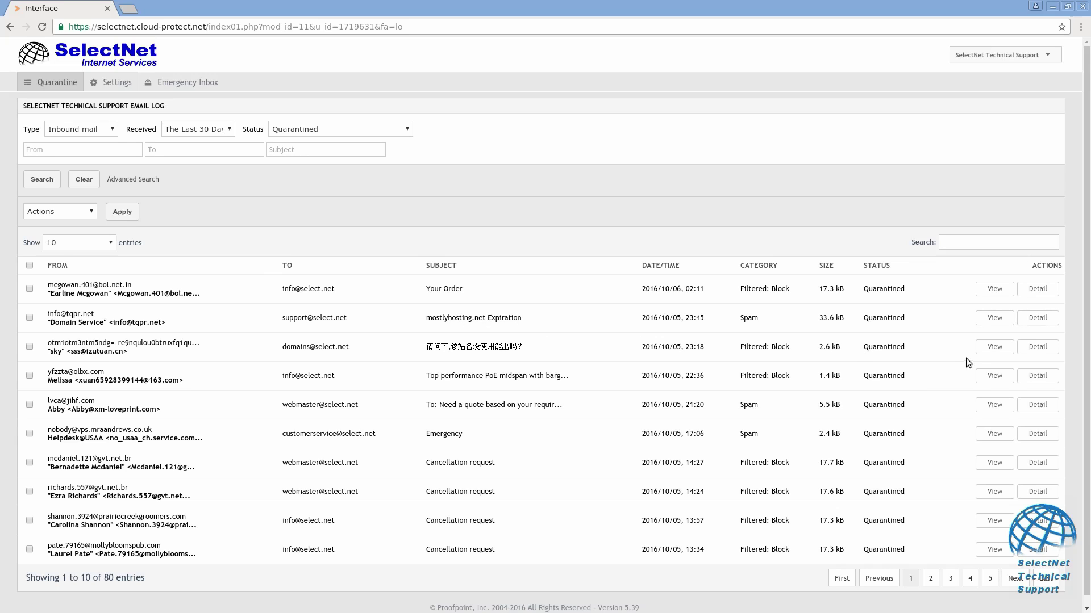
{"action": "left_click", "coordinate": [994, 320]}
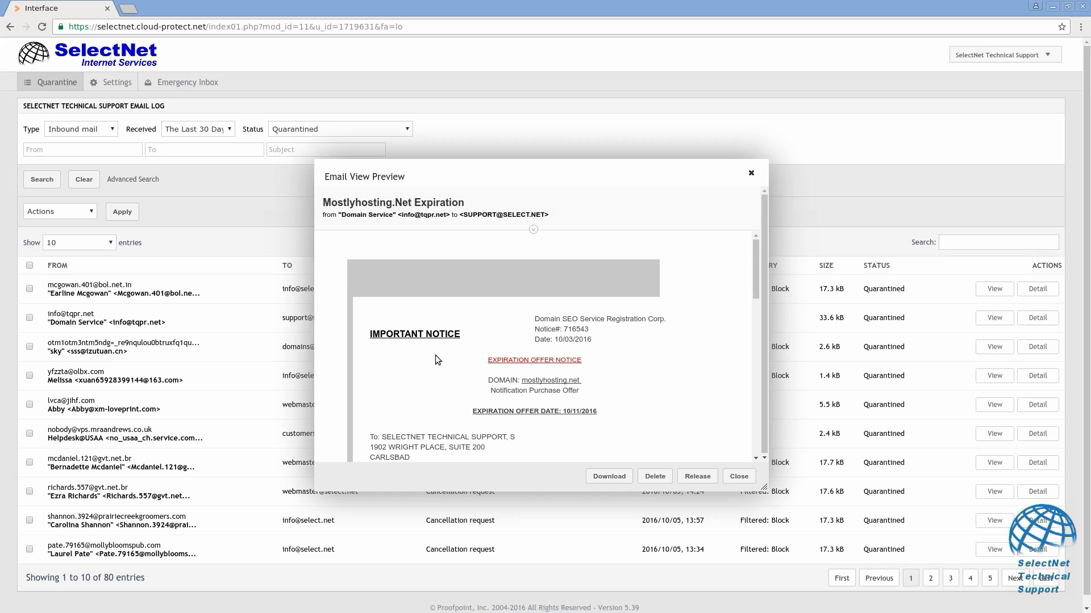
{"action": "left_click_drag", "start_coordinate": [566, 318], "coordinate": [576, 320]}
{"action": "left_click", "coordinate": [576, 320]}
{"action": "scroll", "coordinate": [459, 353], "scroll_direction": "down", "scroll_amount": 2}
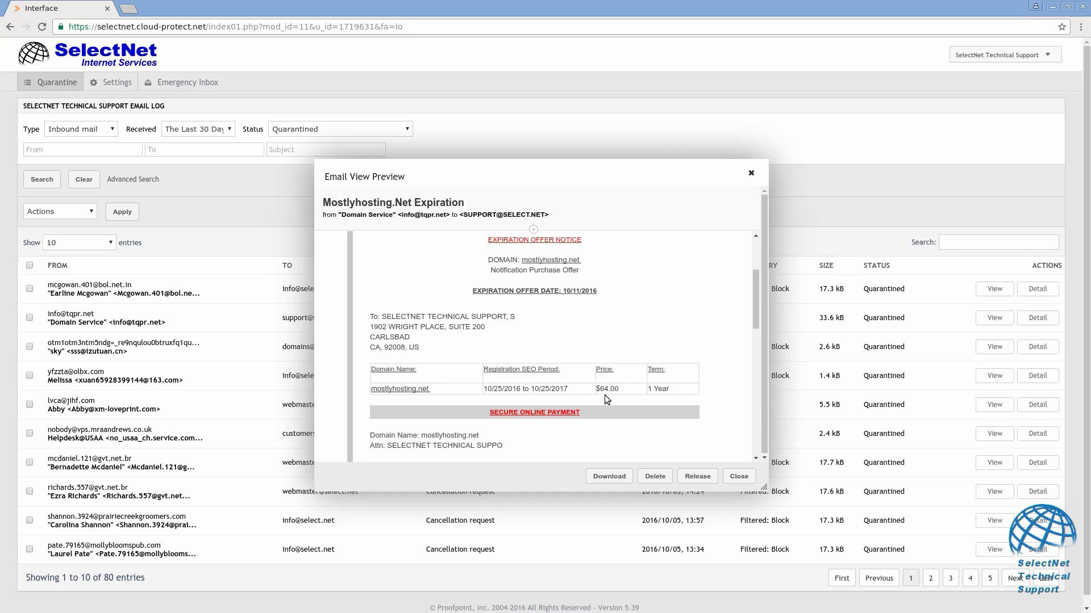
{"action": "scroll", "coordinate": [465, 407], "scroll_direction": "down", "scroll_amount": 2}
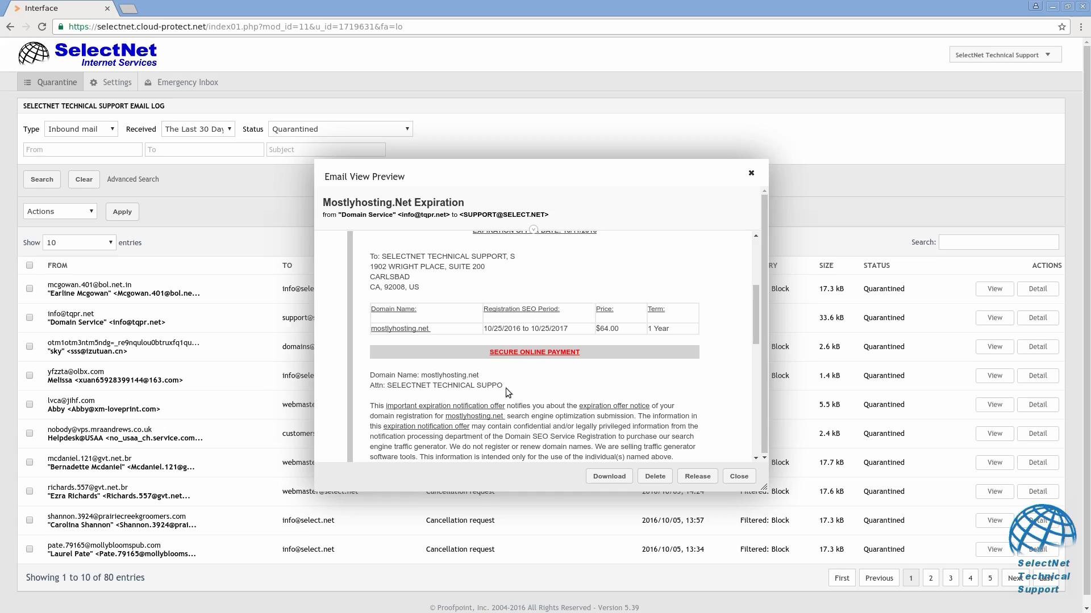
{"action": "scroll", "coordinate": [453, 316], "scroll_direction": "up", "scroll_amount": 4}
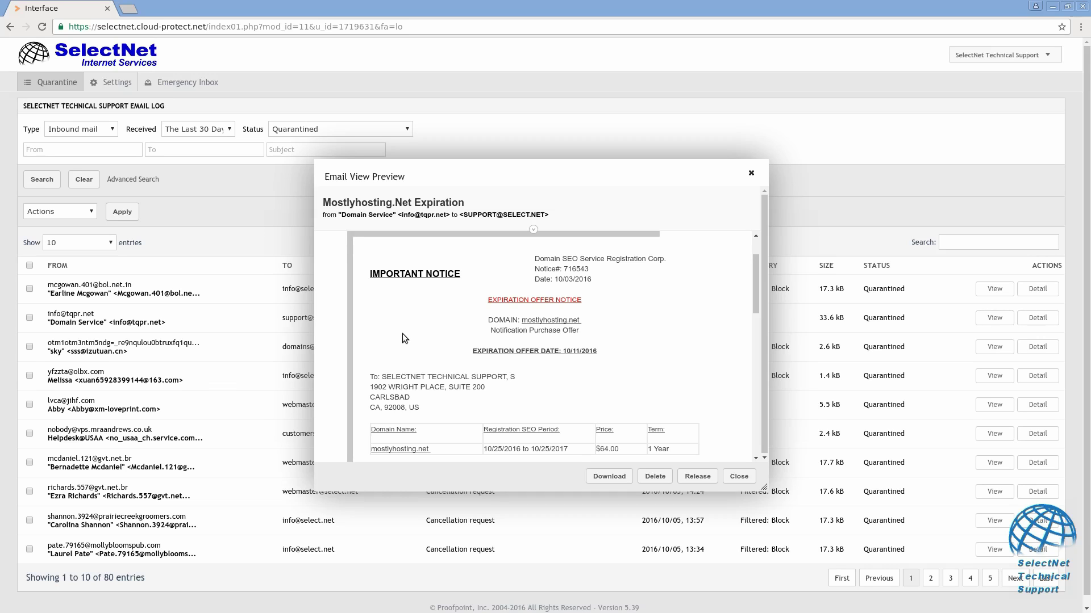
{"action": "left_click", "coordinate": [738, 477]}
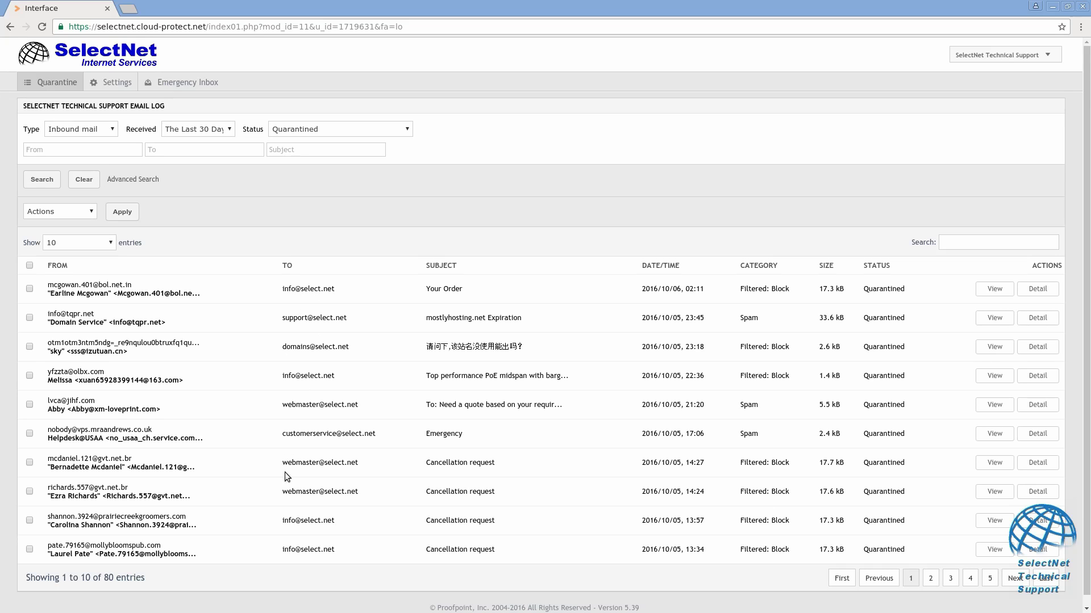
Select all emails on the page and hide them from the logs.
{"action": "left_click", "coordinate": [29, 265]}
{"action": "left_click", "coordinate": [50, 215]}
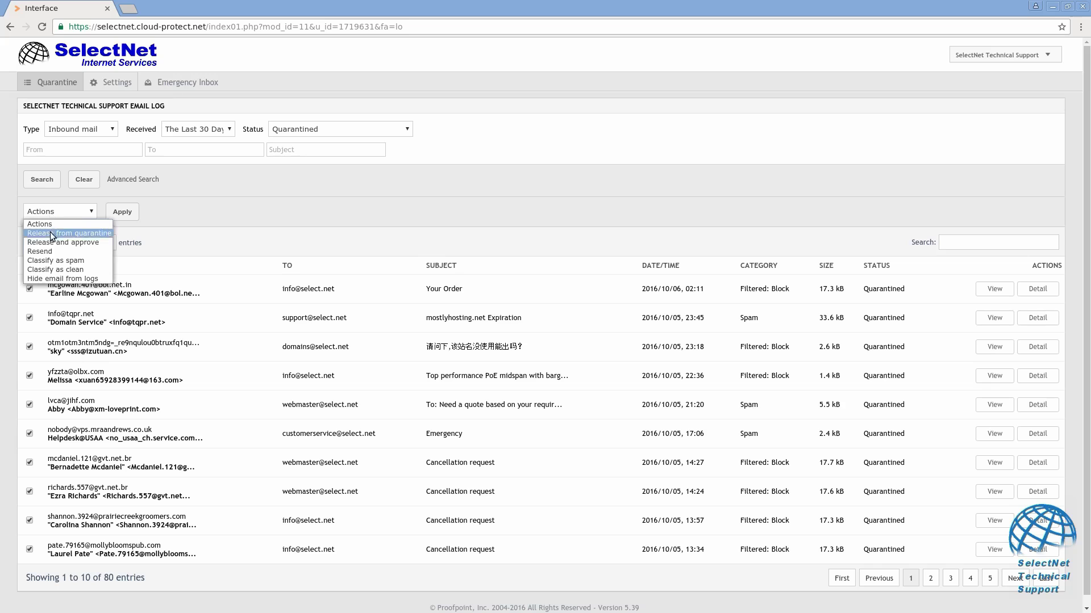
{"action": "left_click", "coordinate": [50, 278]}
{"action": "left_click", "coordinate": [116, 219]}
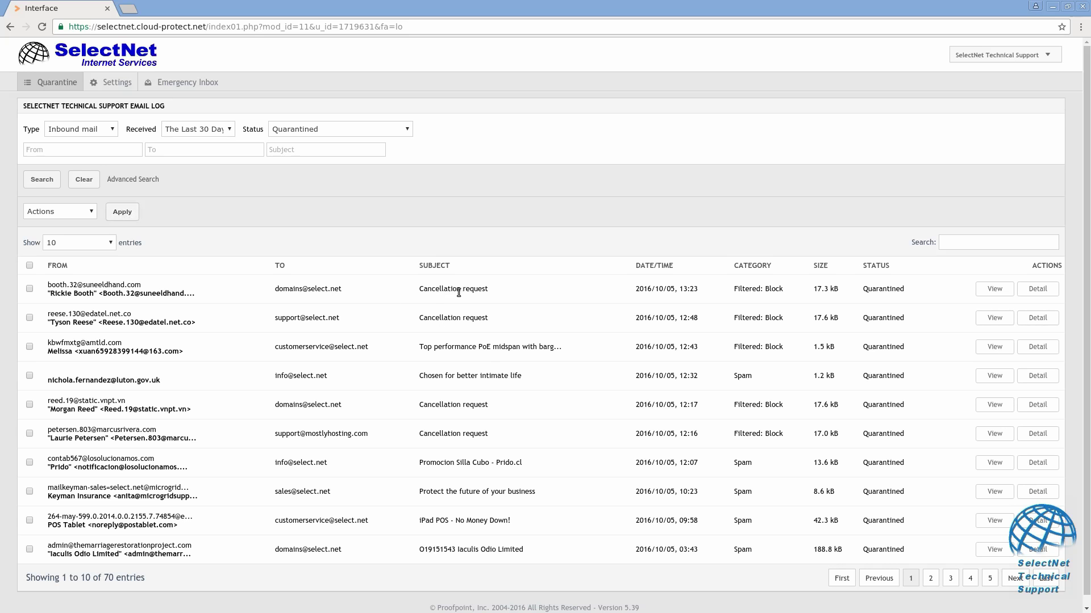
Try the Release and Release and approve actions, then hide the next page from the logs.
{"action": "left_click", "coordinate": [30, 289]}
{"action": "left_click", "coordinate": [52, 212]}
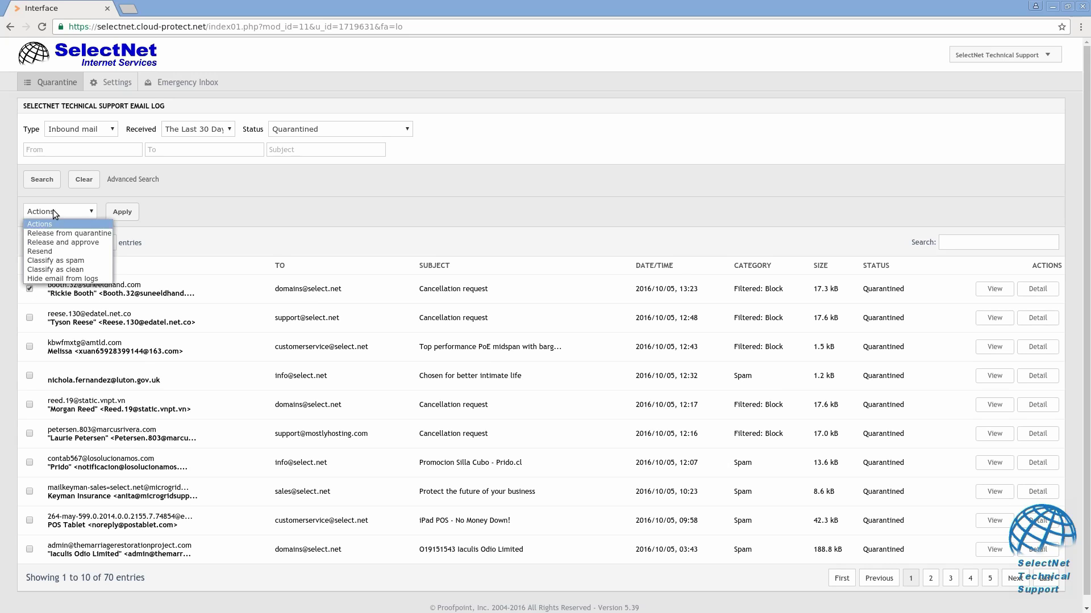
{"action": "left_click", "coordinate": [62, 237]}
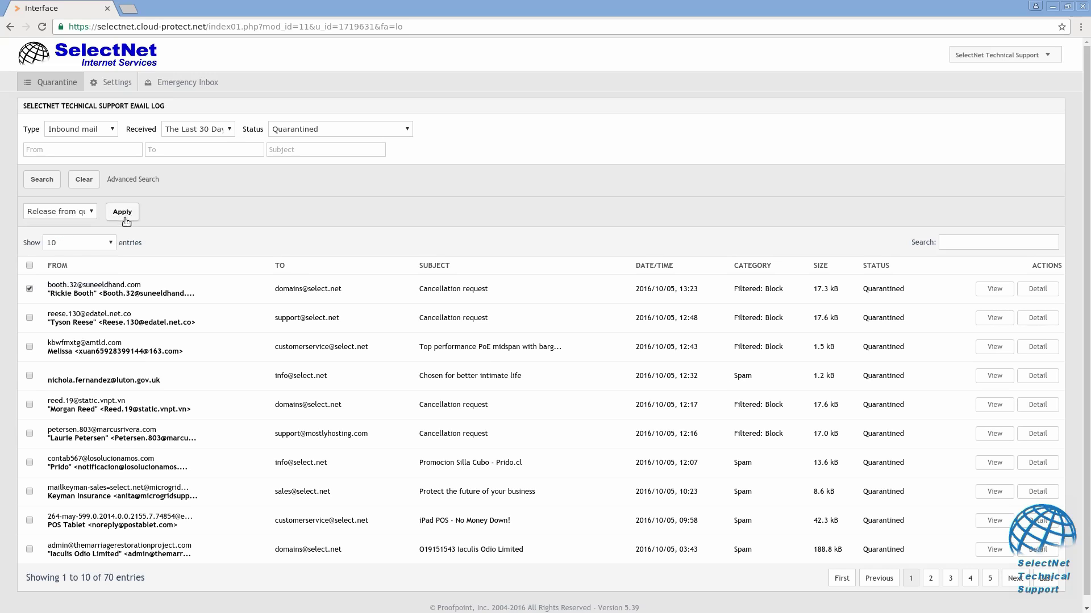
{"action": "left_click", "coordinate": [39, 213]}
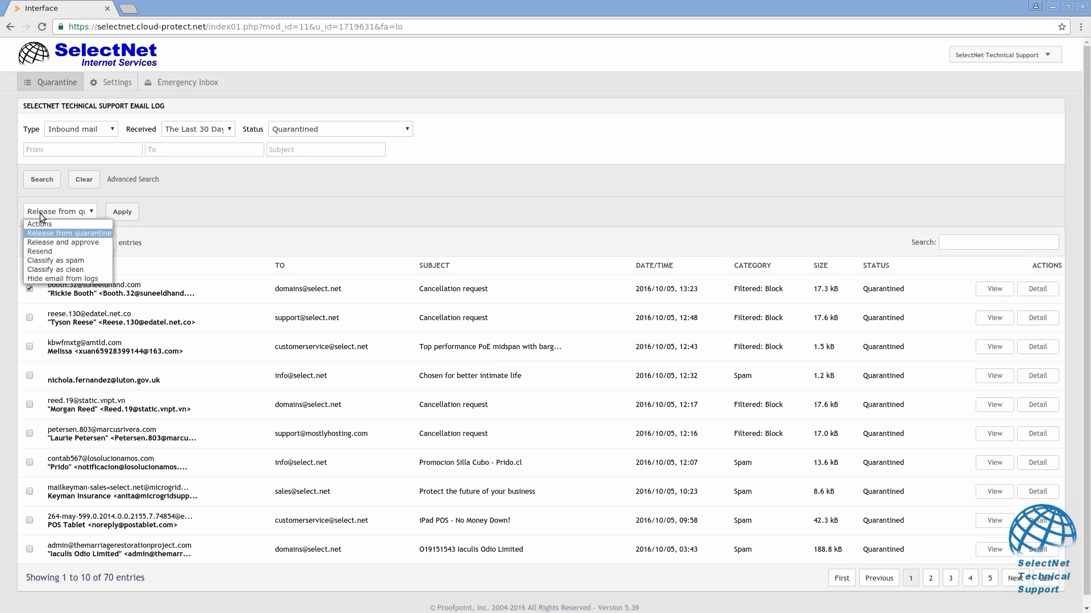
{"action": "left_click", "coordinate": [42, 242]}
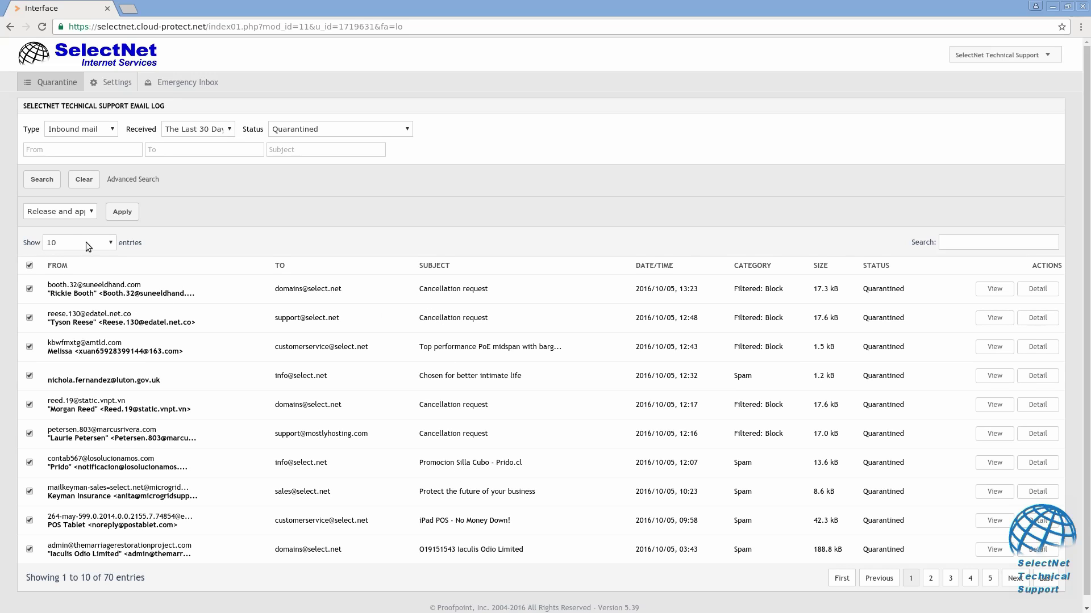
{"action": "left_click", "coordinate": [76, 212]}
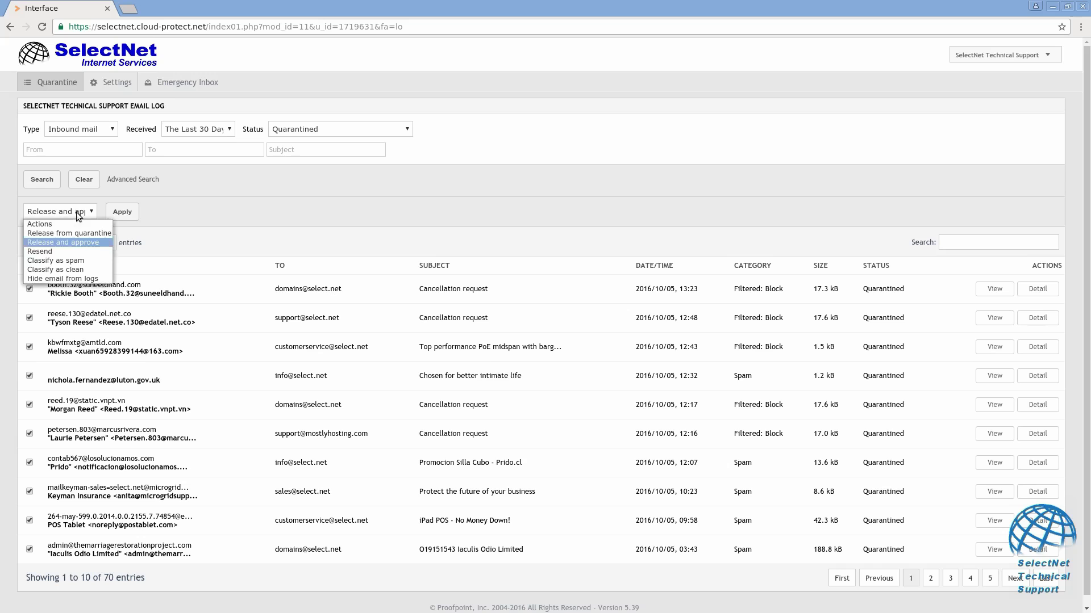
{"action": "left_click", "coordinate": [70, 277]}
{"action": "left_click", "coordinate": [122, 212]}
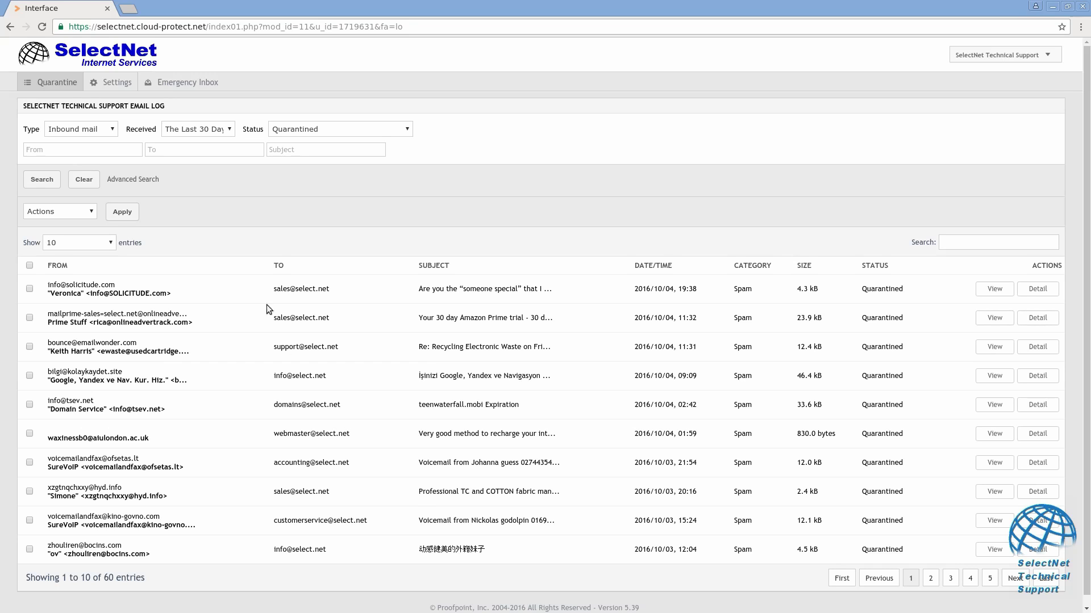
Open Settings to show the User Profile with name, mobile number and password fields.
{"action": "left_click", "coordinate": [111, 81]}
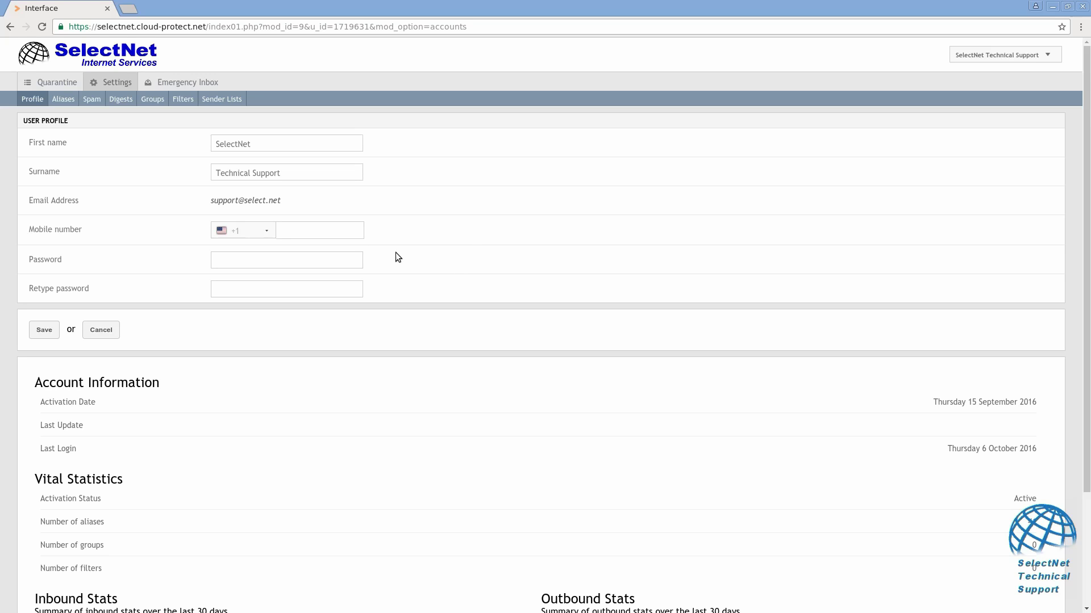
Show the Aliases page listing the support account's 41 alias addresses.
{"action": "left_click", "coordinate": [66, 99]}
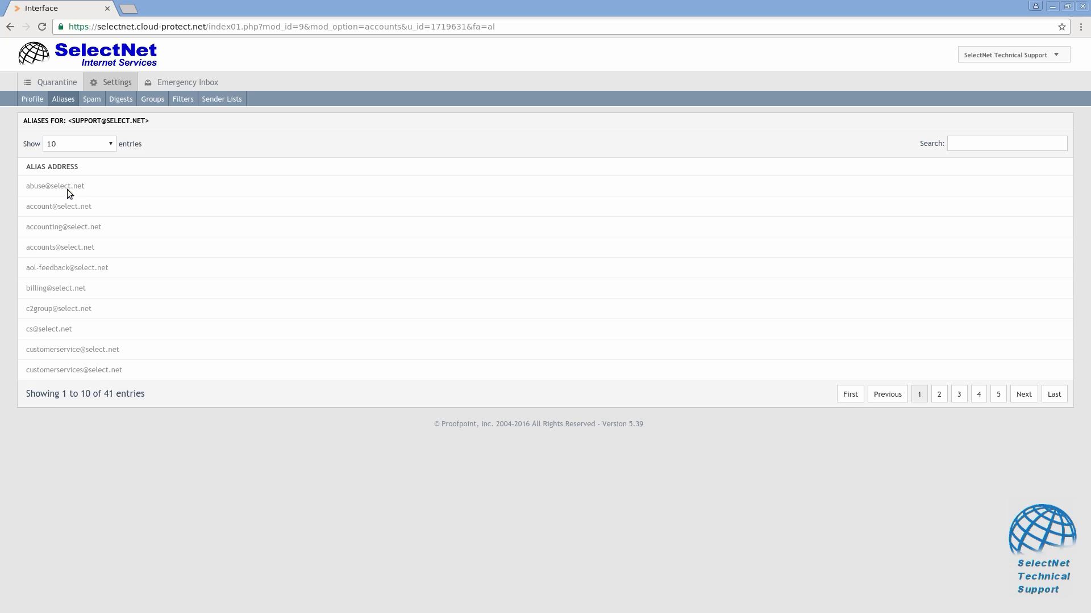
Open the Spam settings page showing sensitivity at trigger level 7 (Standard).
{"action": "left_click", "coordinate": [92, 100]}
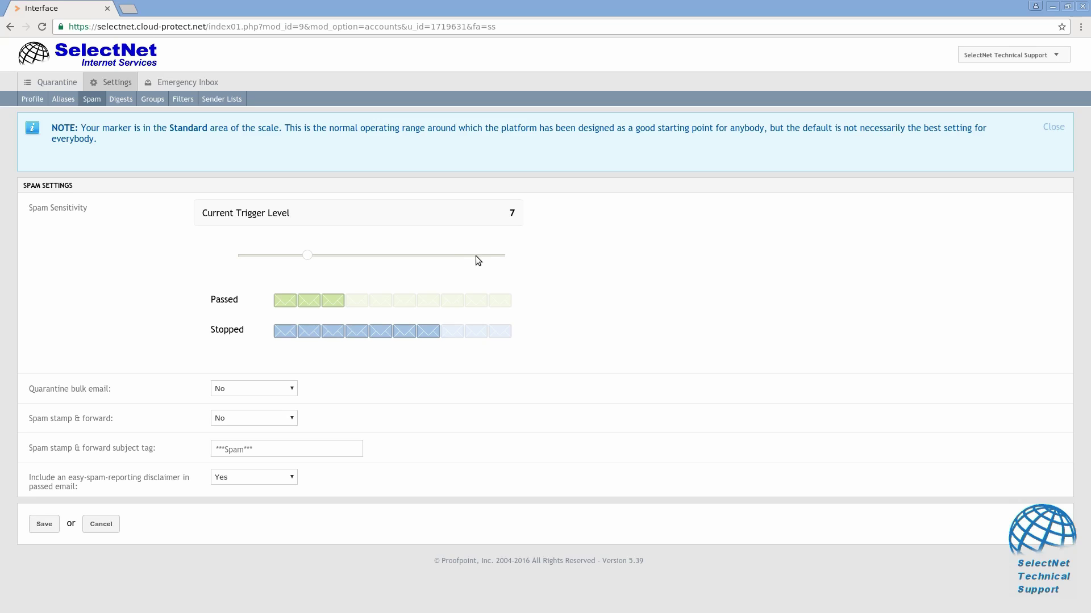
{"action": "left_click_drag", "start_coordinate": [310, 259], "coordinate": [260, 259]}
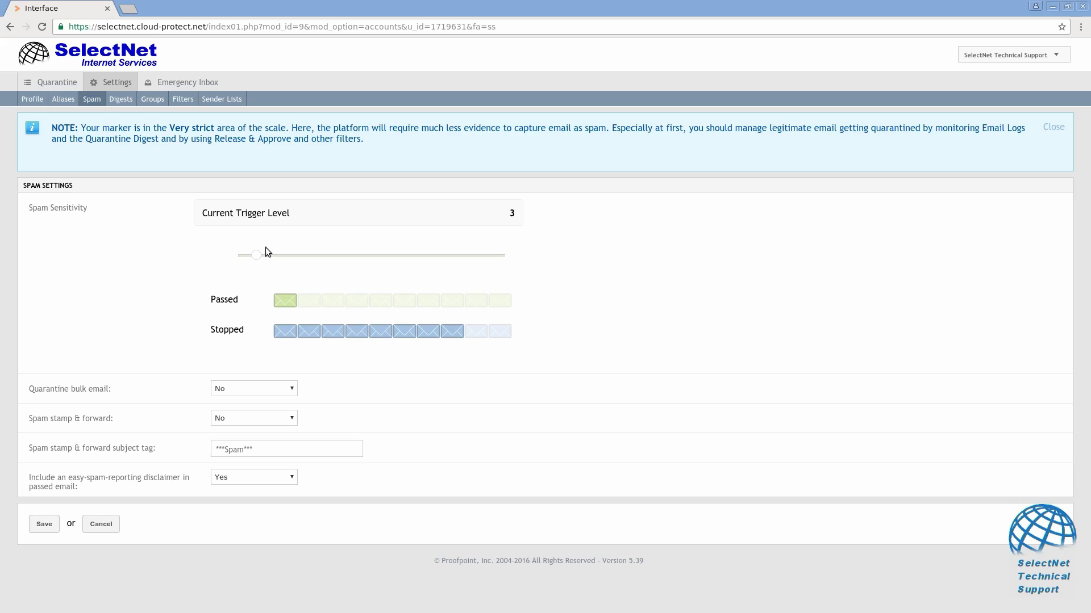
{"action": "left_click_drag", "start_coordinate": [256, 259], "coordinate": [311, 260]}
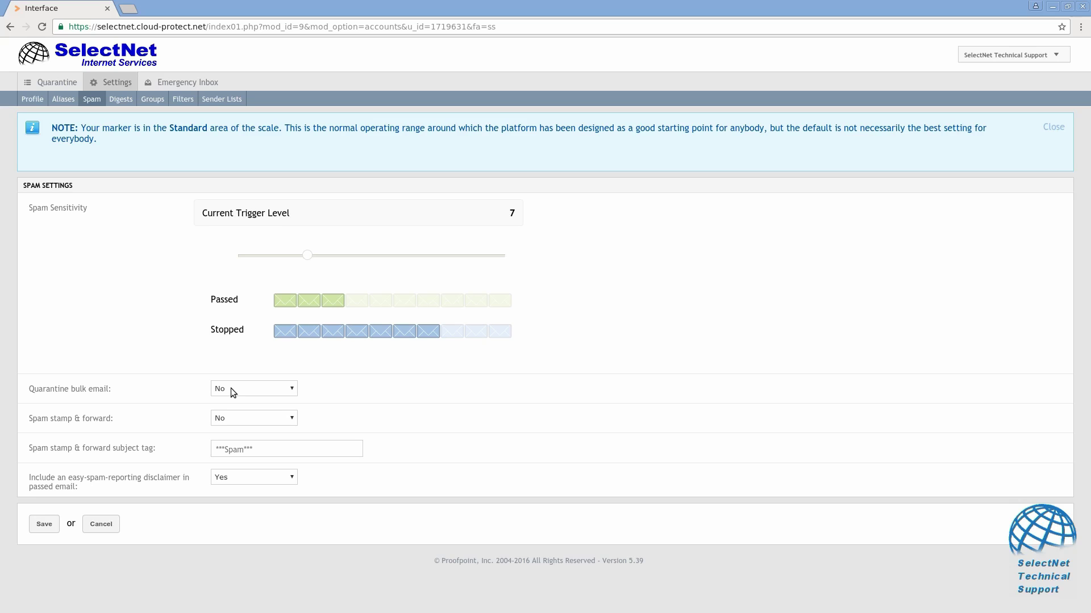
Try turning on Quarantine bulk email, then set it back to No.
{"action": "left_click", "coordinate": [287, 388]}
{"action": "left_click", "coordinate": [279, 401]}
{"action": "left_click", "coordinate": [246, 388]}
{"action": "left_click", "coordinate": [234, 409]}
Set Spam stamp & forward to All, revert it to No, and open the Digests settings.
{"action": "left_click", "coordinate": [237, 418]}
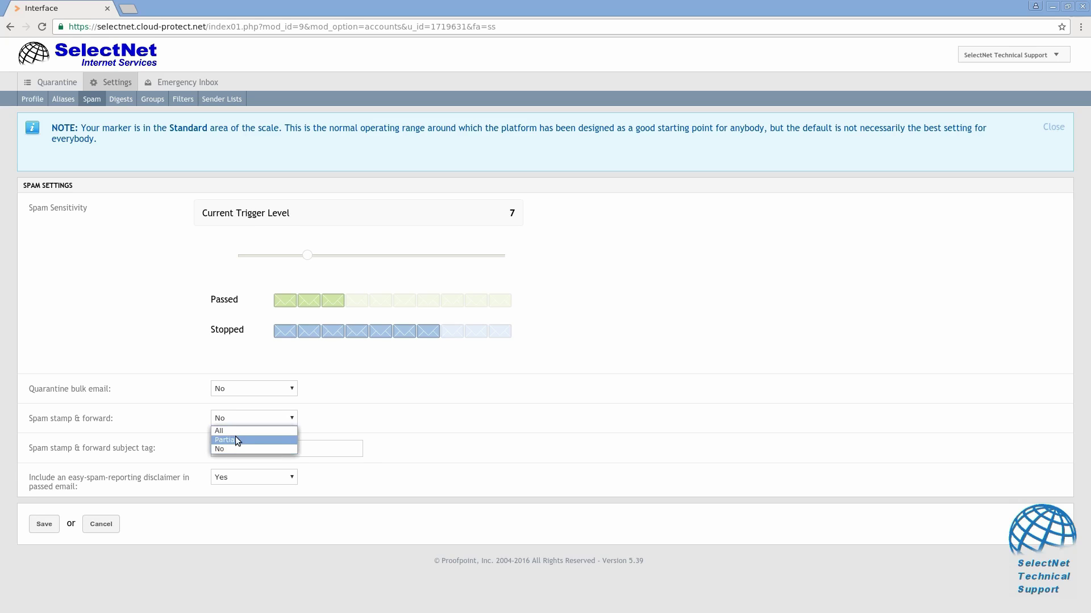
{"action": "left_click", "coordinate": [237, 431]}
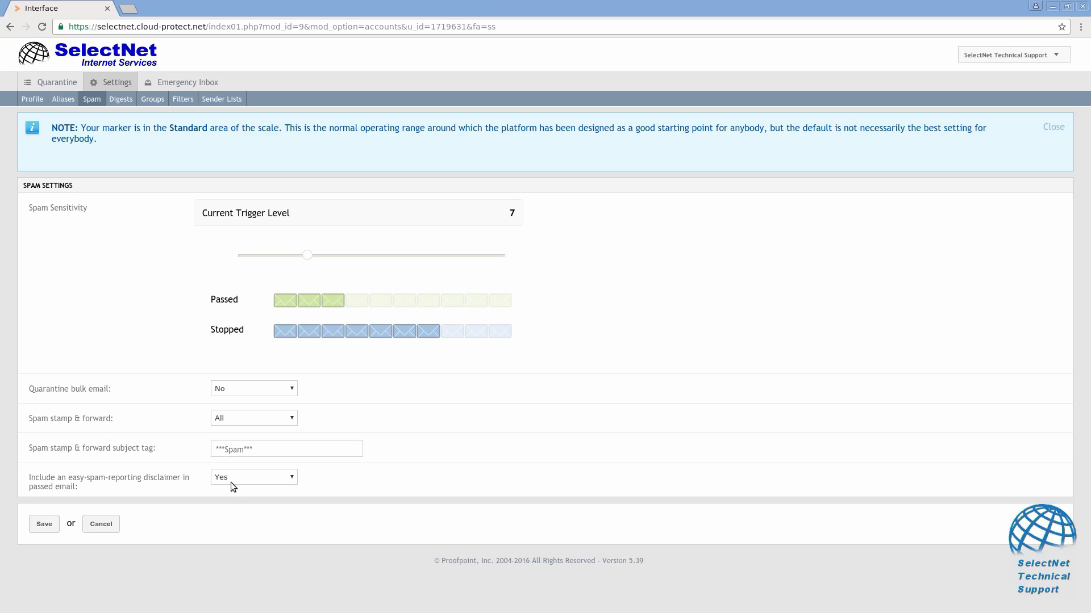
{"action": "triple_click", "coordinate": [228, 449]}
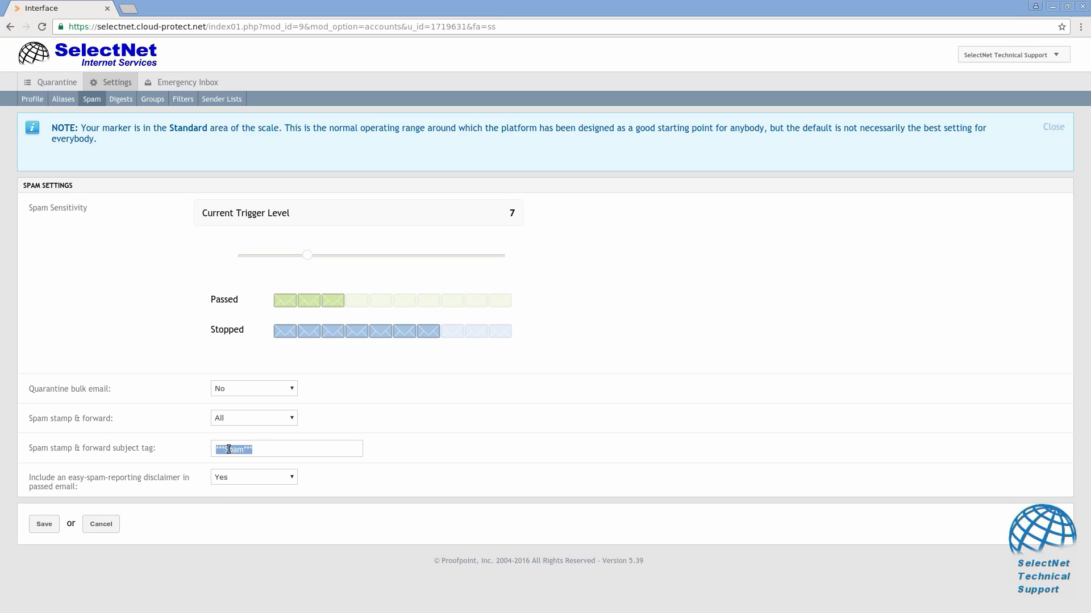
{"action": "left_click", "coordinate": [230, 417]}
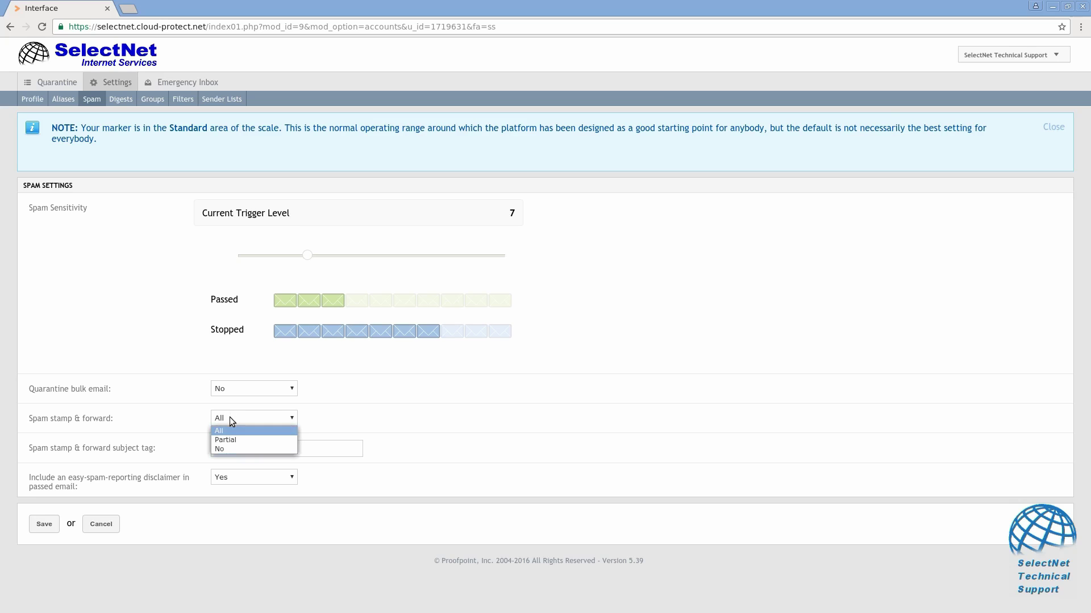
{"action": "left_click", "coordinate": [227, 449]}
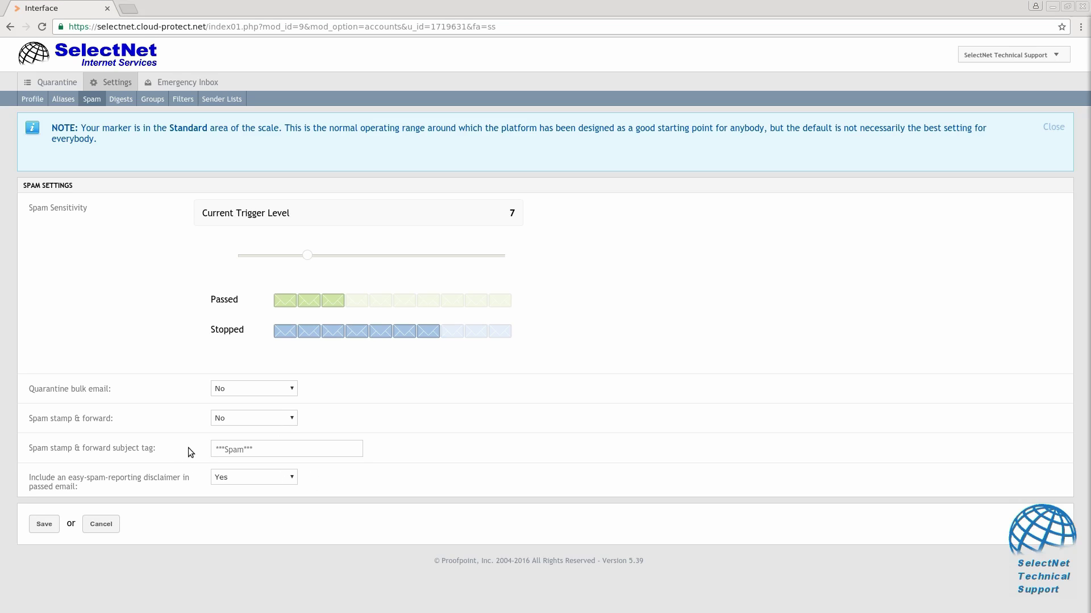
{"action": "left_click", "coordinate": [118, 102]}
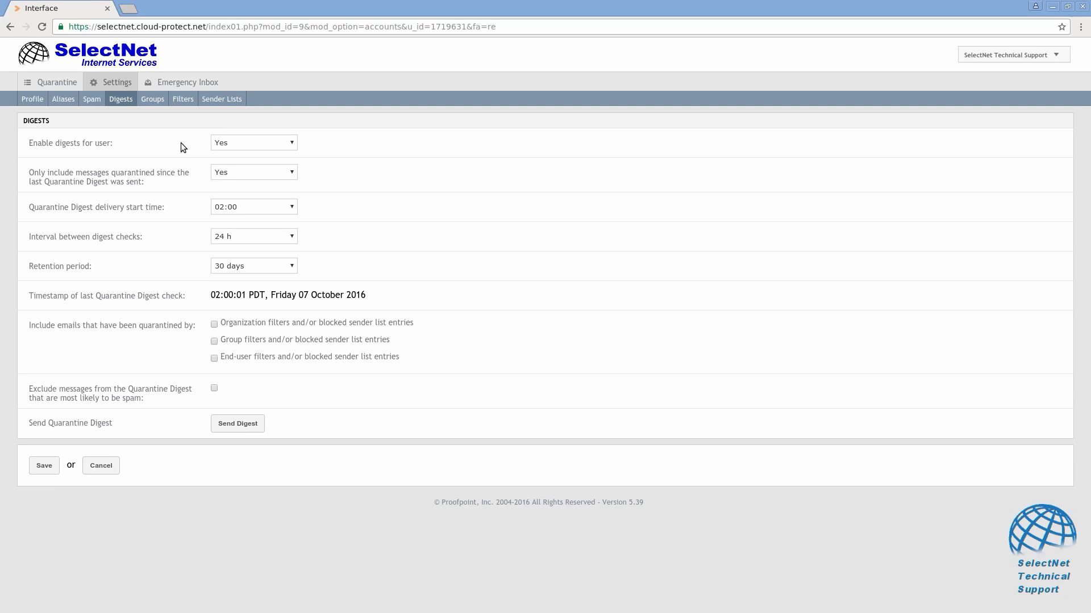
Keep the digest interval at 24 h and only-new-messages digests at Yes after trying No.
{"action": "left_click", "coordinate": [227, 238]}
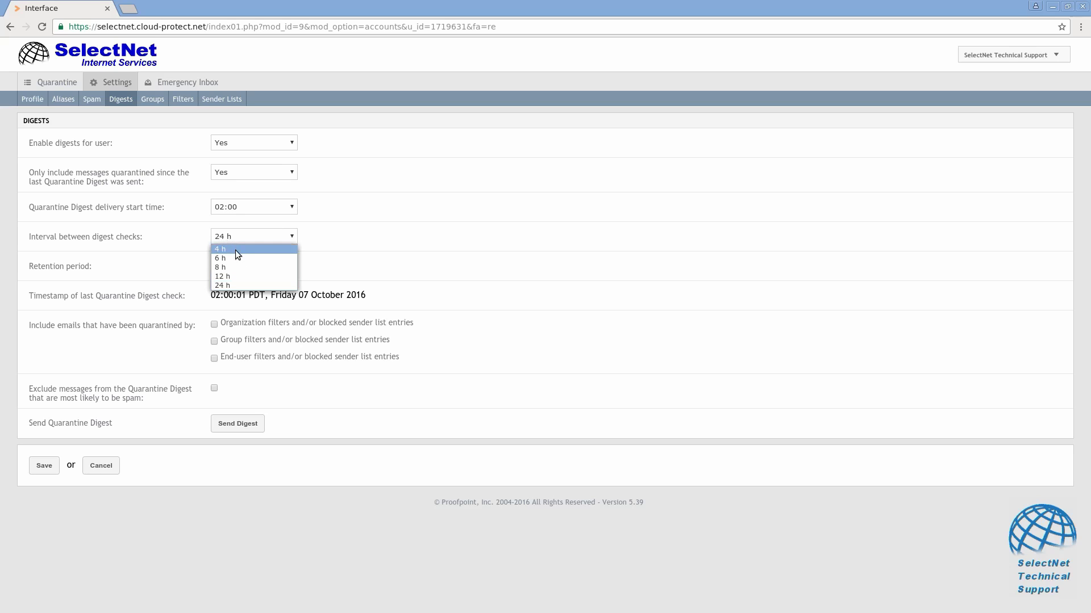
{"action": "left_click", "coordinate": [237, 230]}
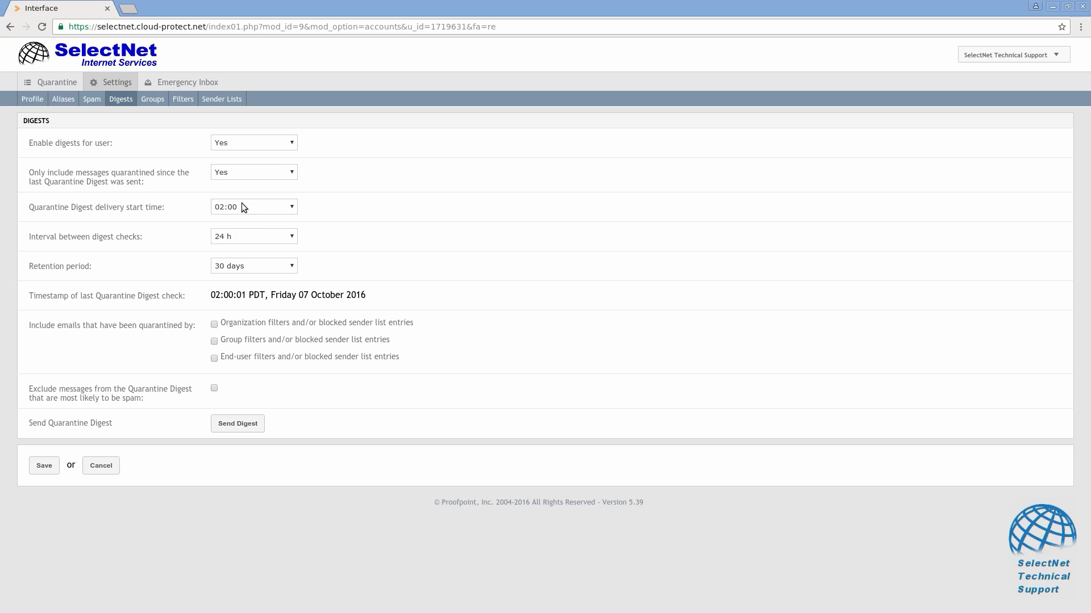
{"action": "left_click", "coordinate": [231, 170]}
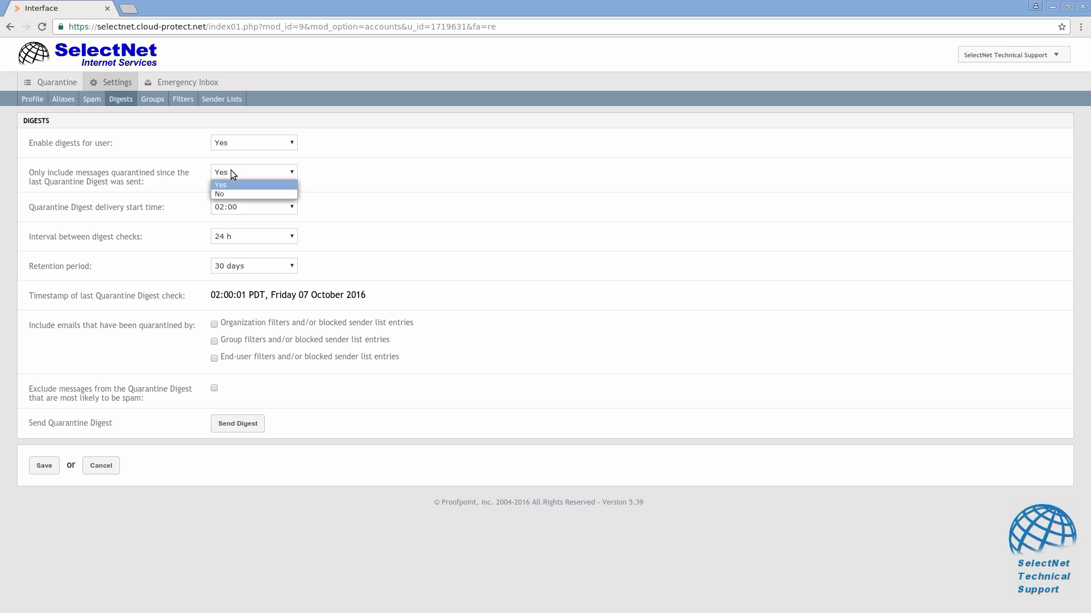
{"action": "left_click", "coordinate": [226, 192]}
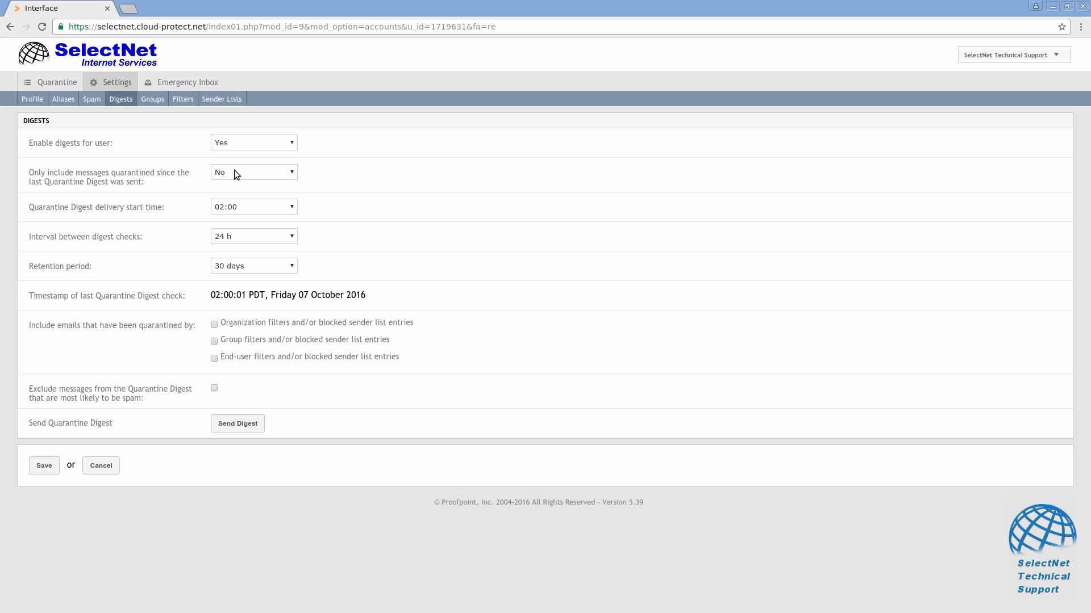
{"action": "left_click", "coordinate": [234, 170]}
{"action": "left_click", "coordinate": [233, 187]}
Uncheck the Organization and End-user filter digest options, then open the Groups page.
{"action": "left_click", "coordinate": [214, 358]}
{"action": "left_click", "coordinate": [214, 324]}
{"action": "left_click", "coordinate": [160, 100]}
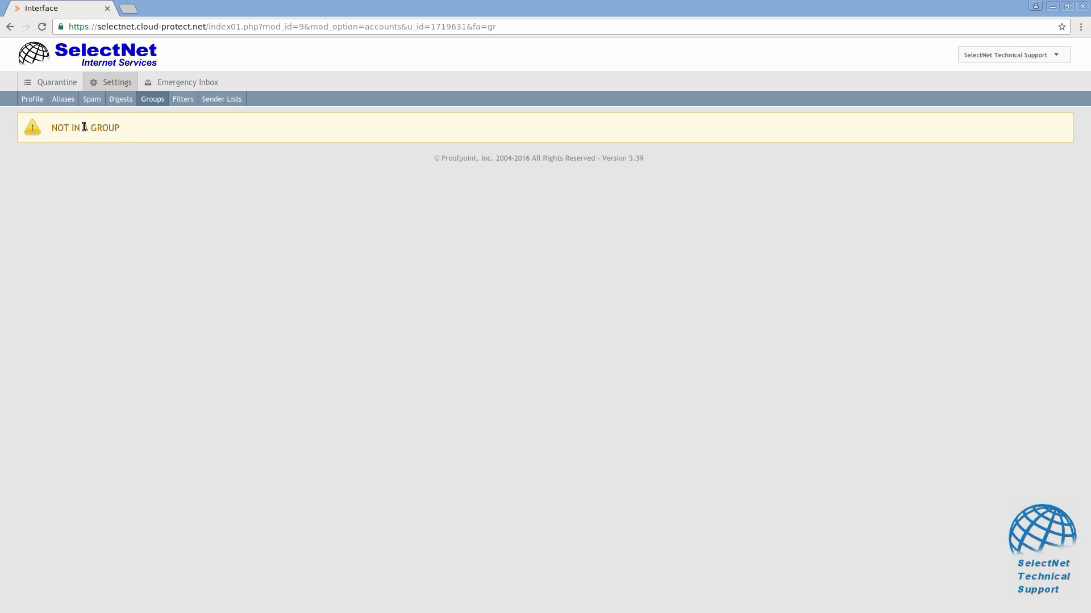
View the user's inbound filters, then bring up the blocked and safe sender lists.
{"action": "left_click", "coordinate": [182, 99]}
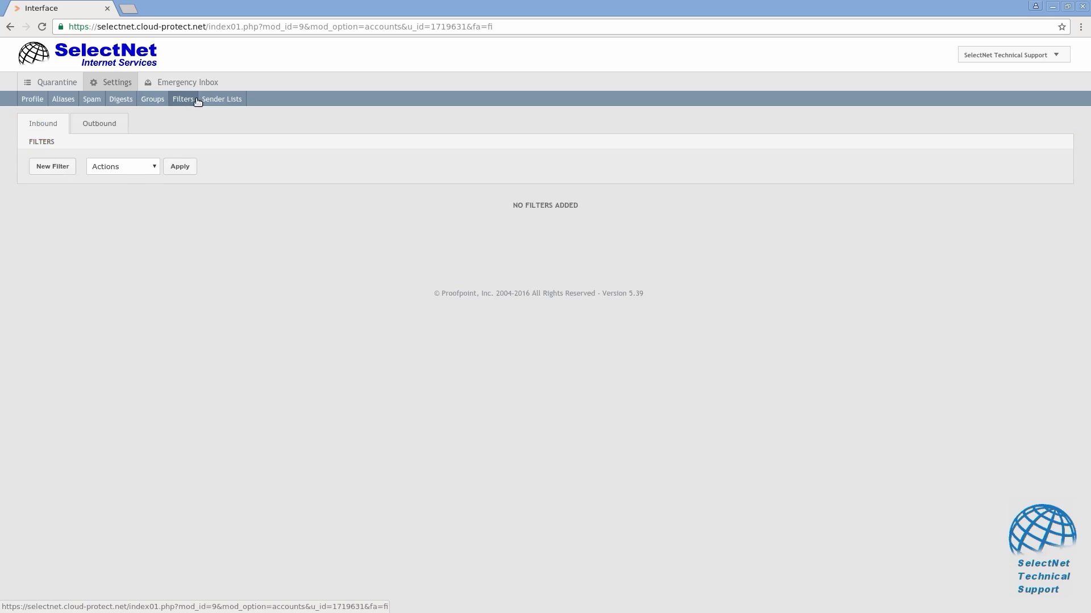
{"action": "left_click", "coordinate": [217, 102]}
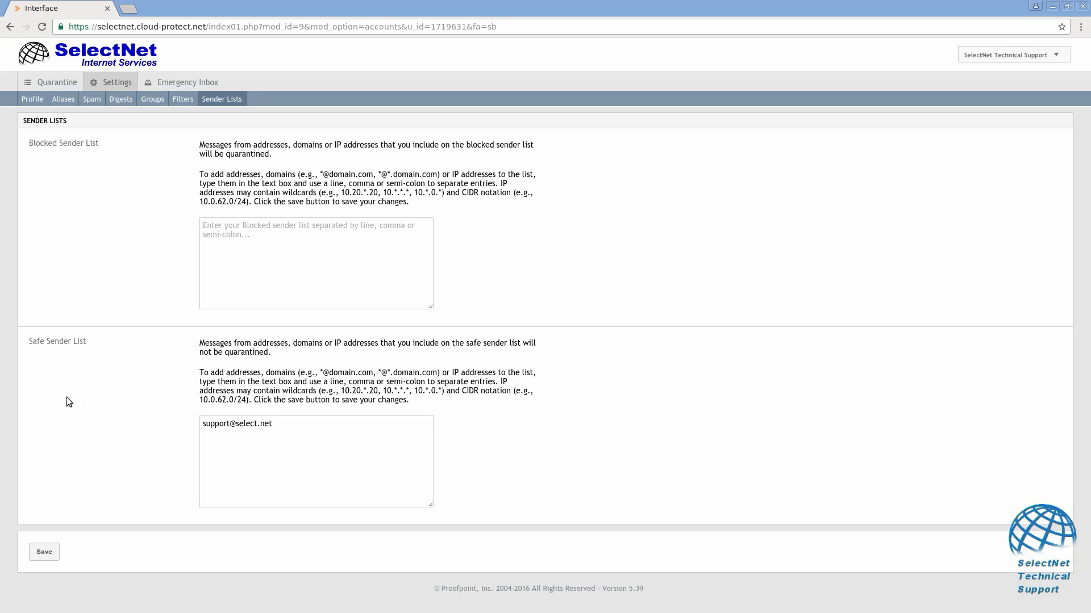
Enter two spammer addresses and the spammydomain.com domain in the Blocked Sender List.
{"action": "left_click", "coordinate": [235, 461]}
{"action": "left_click", "coordinate": [258, 276]}
{"action": "type", "text": "badsen"}
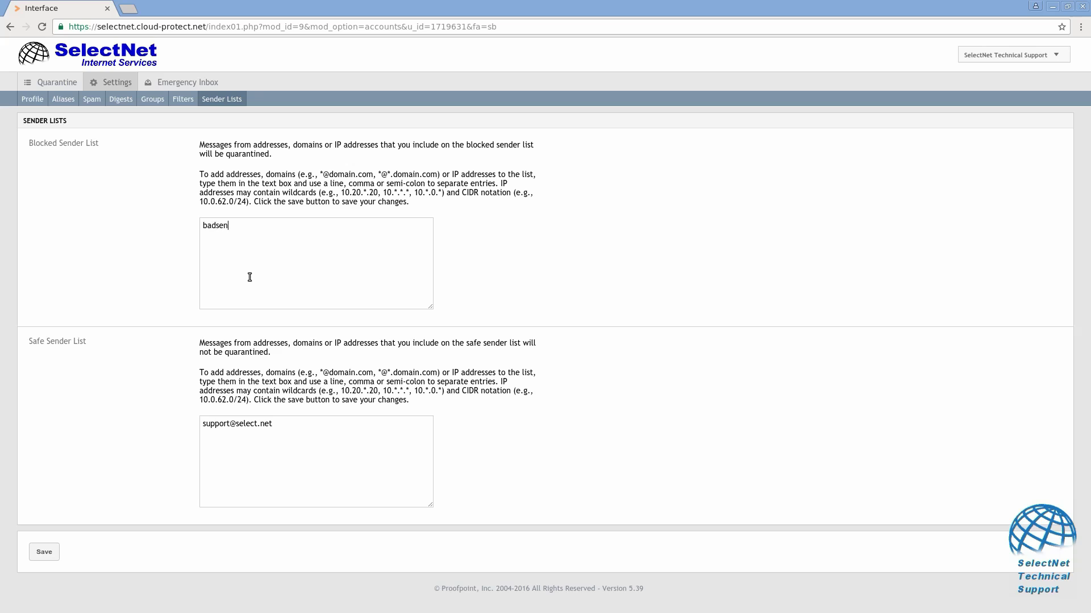
{"action": "type", "text": "der@baddomain.com, spammer"}
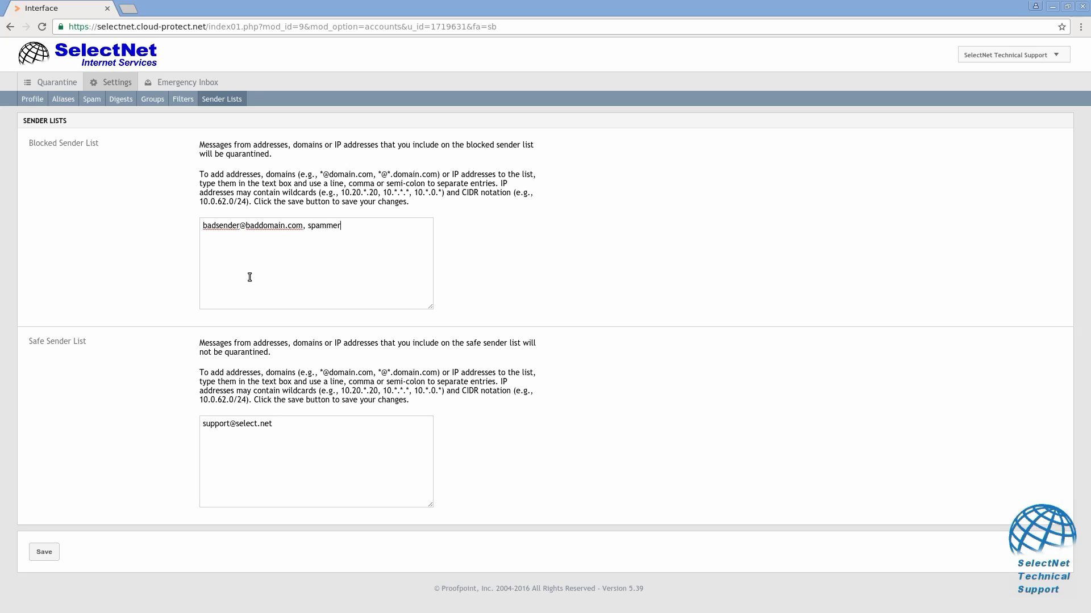
{"action": "type", "text": "@anotherdomain.com, spammydomain.com"}
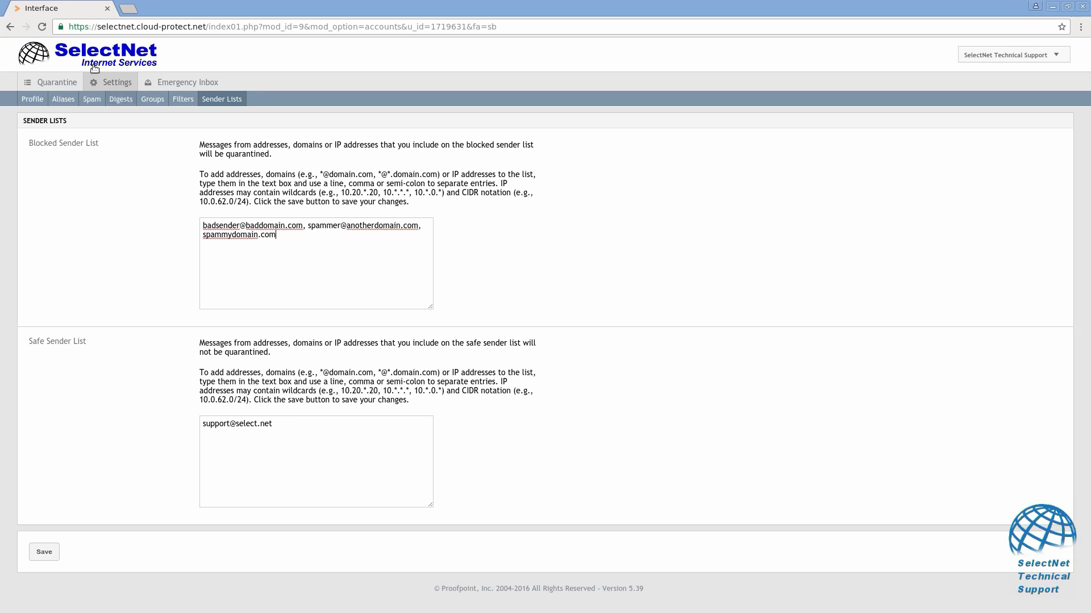
Add a family e-mail address as a safe sender and save the sender lists.
{"action": "left_click", "coordinate": [256, 441]}
{"action": "type", "text": "mom@family.com"}
{"action": "key", "text": "BackSpace"}
{"action": "key", "text": "BackSpace"}
{"action": "key", "text": "BackSpace"}
{"action": "type", "text": "org"}
{"action": "left_click", "coordinate": [43, 554]}
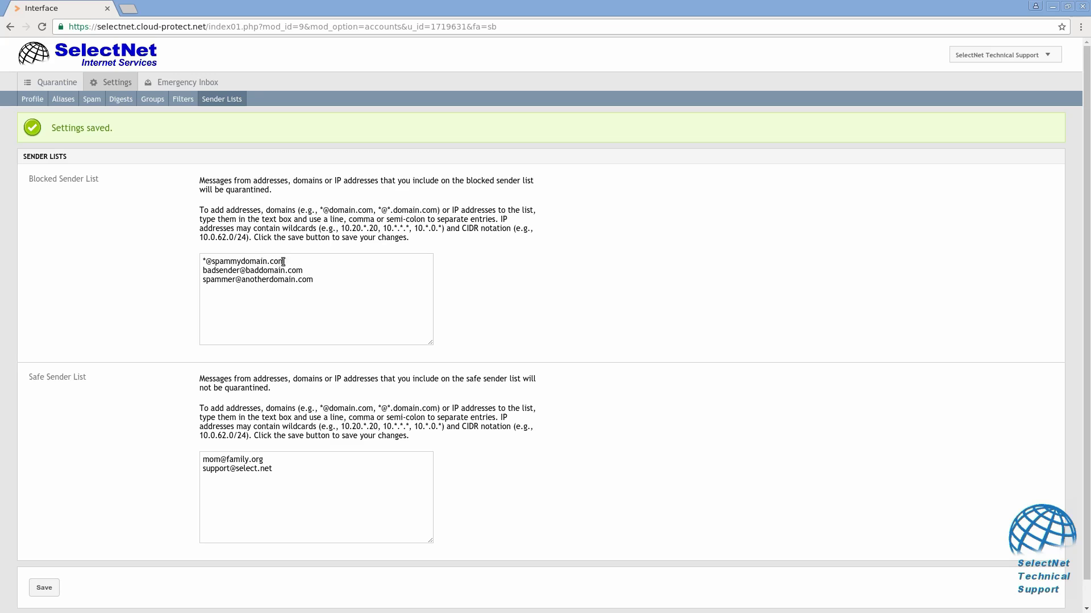
Add a 'good' address on spammydomain.com to the Safe Sender List and save it.
{"action": "left_click_drag", "start_coordinate": [284, 262], "coordinate": [203, 263]}
{"action": "key", "text": "ctrl+c"}
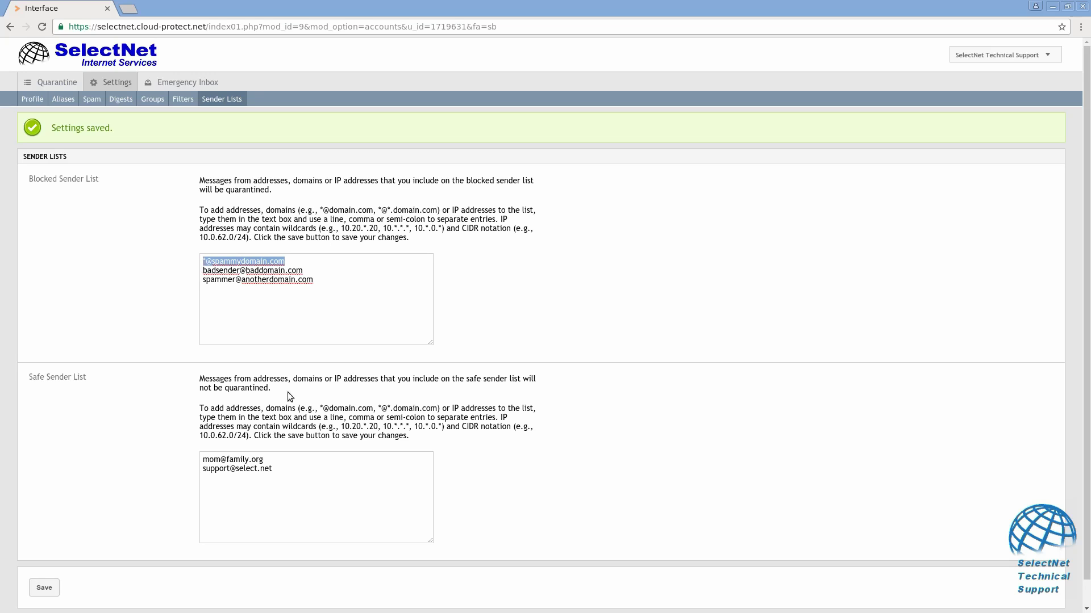
{"action": "left_click", "coordinate": [315, 497]}
{"action": "type", "text": "goo"}
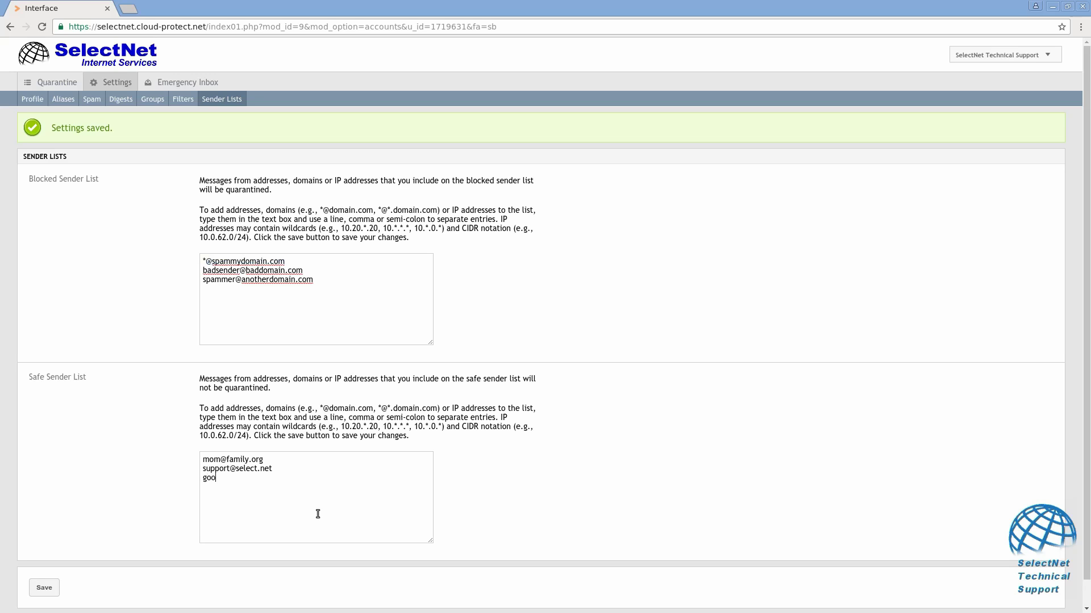
{"action": "key", "text": "ctrl+v"}
{"action": "key", "text": "BackSpace"}
{"action": "type", "text": "d"}
{"action": "left_click", "coordinate": [43, 587]}
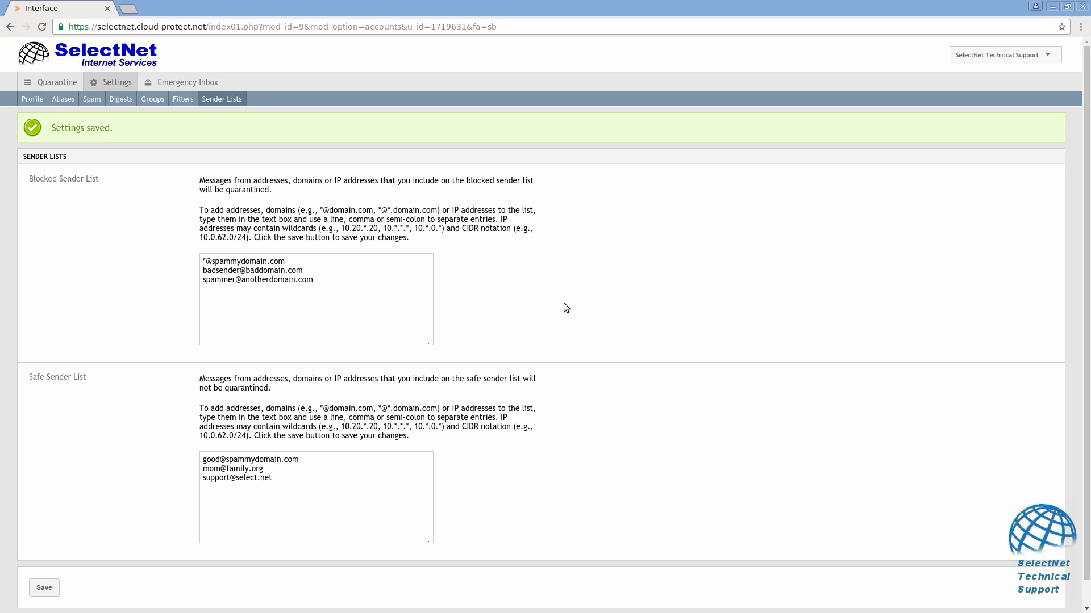
Find the family address on the page, delete it from the safe sender list, and save.
{"action": "key", "text": "ctrl+f"}
{"action": "type", "text": "nam"}
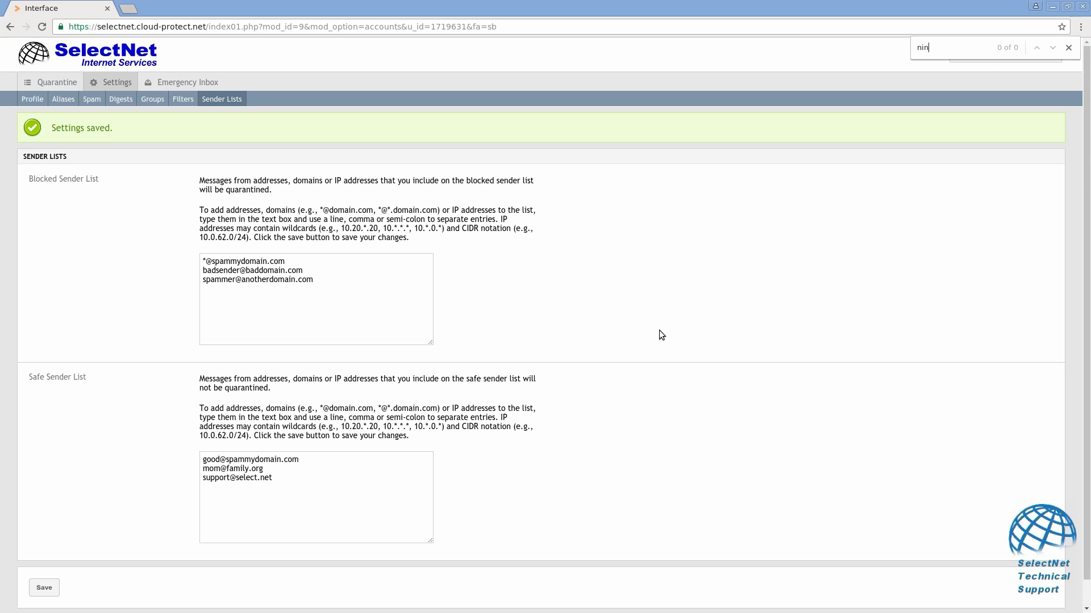
{"action": "key", "text": "BackSpace"}
{"action": "key", "text": "BackSpace"}
{"action": "key", "text": "BackSpace"}
{"action": "type", "text": "mom@family.org"}
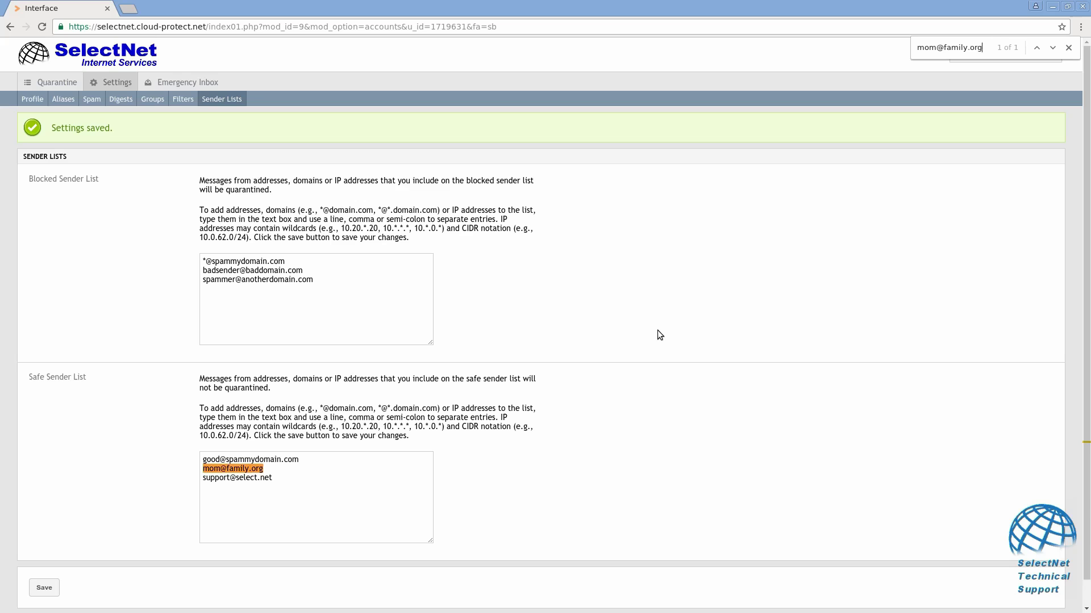
{"action": "left_click_drag", "start_coordinate": [273, 470], "coordinate": [196, 469]}
{"action": "key", "text": "BackSpace"}
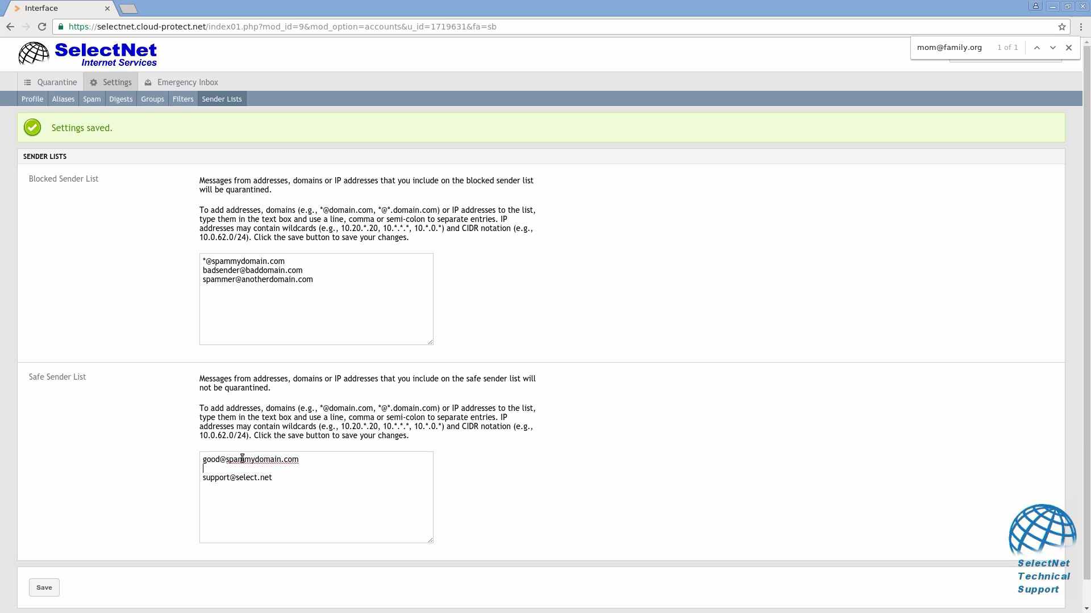
{"action": "key", "text": "BackSpace"}
{"action": "left_click", "coordinate": [45, 588]}
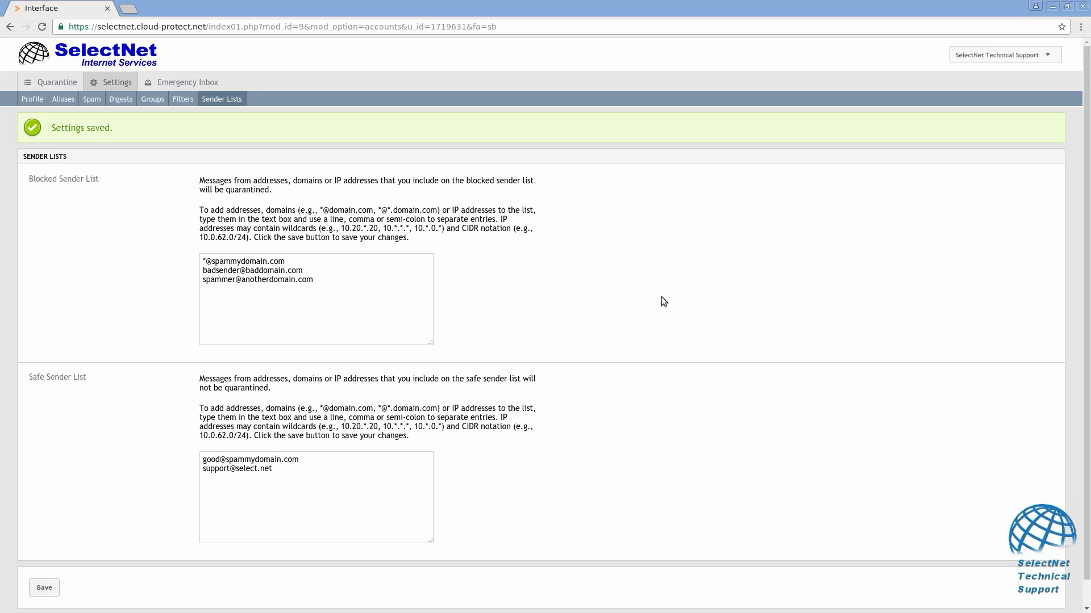
Locate the spammydomain.com safe sender entry with page search and delete it.
{"action": "key", "text": "ctrl+f"}
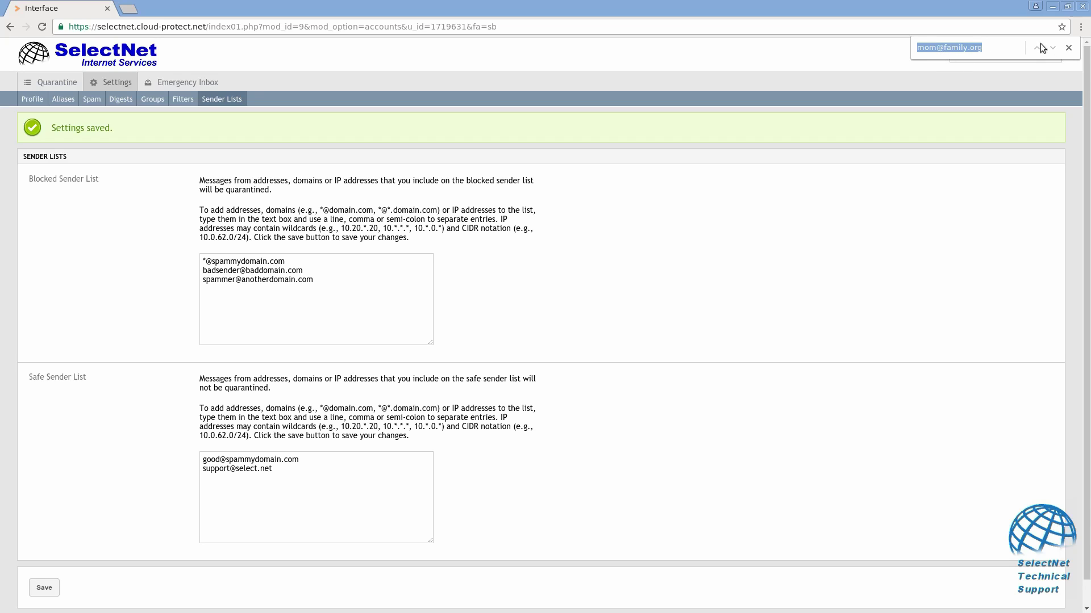
{"action": "left_click_drag", "start_coordinate": [1001, 47], "coordinate": [911, 39]}
{"action": "type", "text": "soa"}
{"action": "key", "text": "BackSpace"}
{"action": "key", "text": "BackSpace"}
{"action": "key", "text": "BackSpace"}
{"action": "key", "text": "BackSpace"}
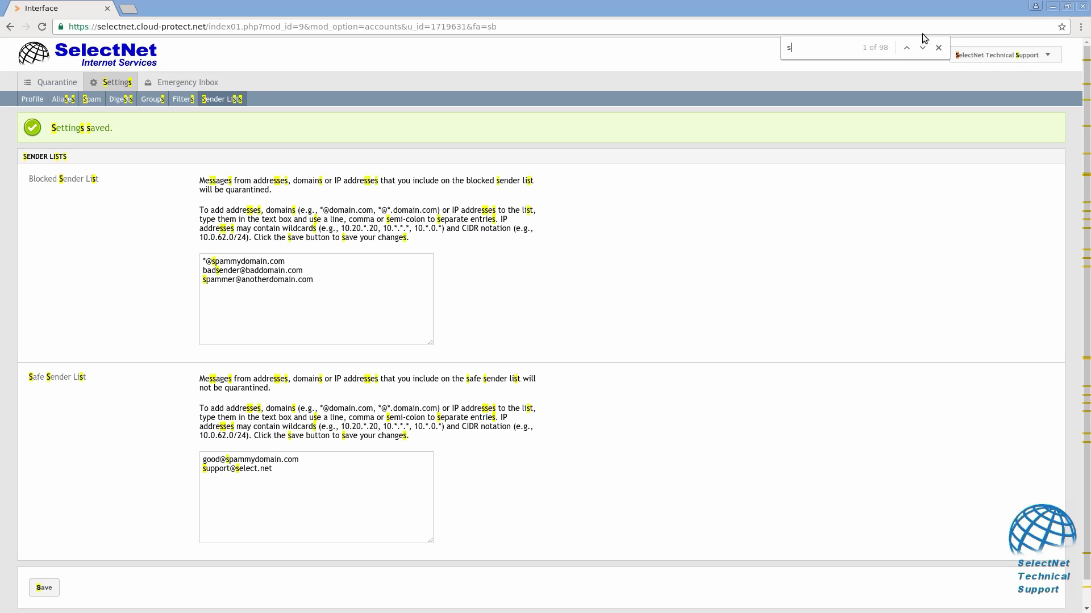
{"action": "type", "text": "pamm"}
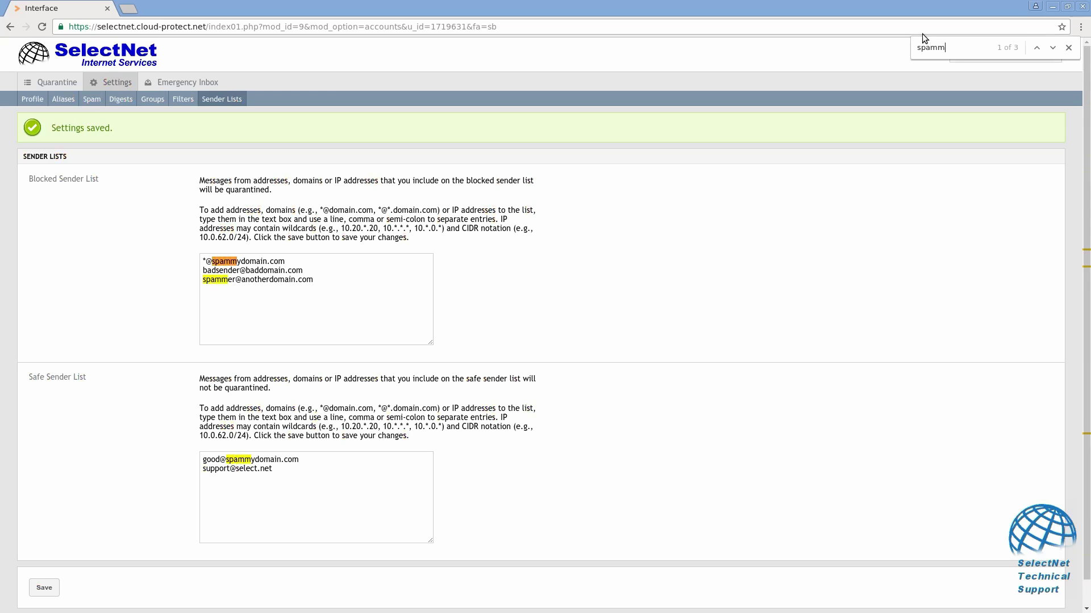
{"action": "type", "text": "ydomain"}
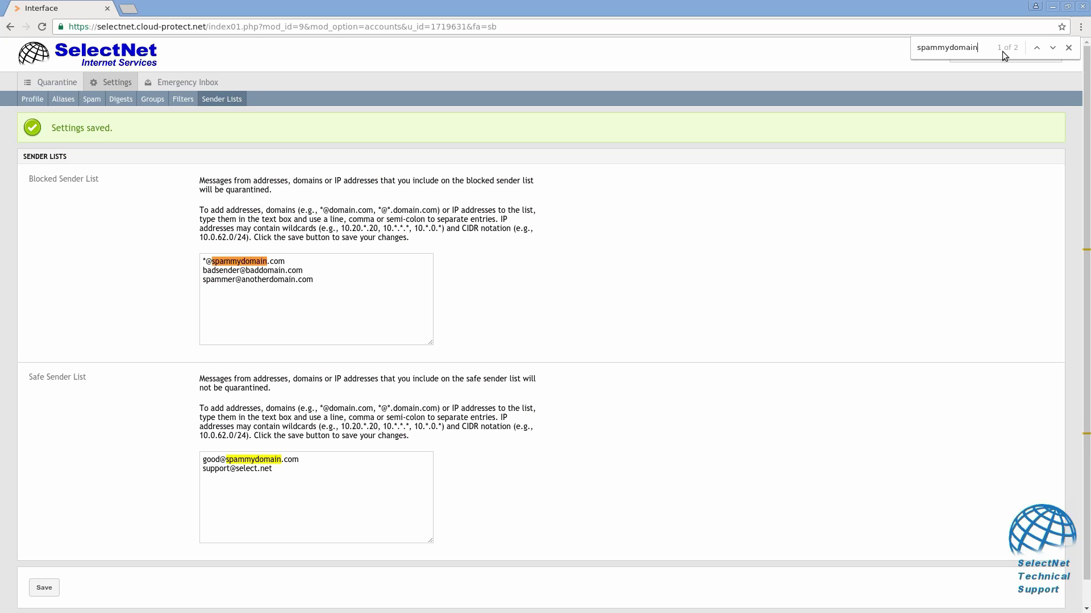
{"action": "left_click", "coordinate": [1053, 48]}
{"action": "left_click", "coordinate": [1052, 49]}
{"action": "left_click", "coordinate": [1052, 49]}
{"action": "left_click", "coordinate": [1053, 49]}
{"action": "left_click", "coordinate": [1053, 49]}
{"action": "left_click", "coordinate": [1069, 48]}
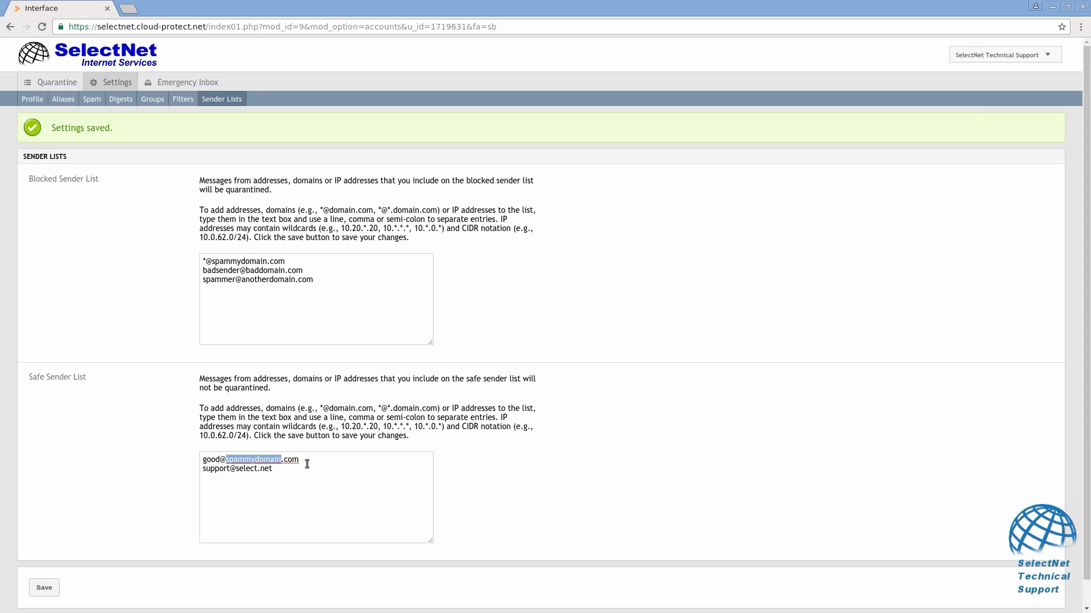
{"action": "left_click_drag", "start_coordinate": [302, 460], "coordinate": [150, 459]}
{"action": "key", "text": "Delete"}
{"action": "key", "text": "Delete"}
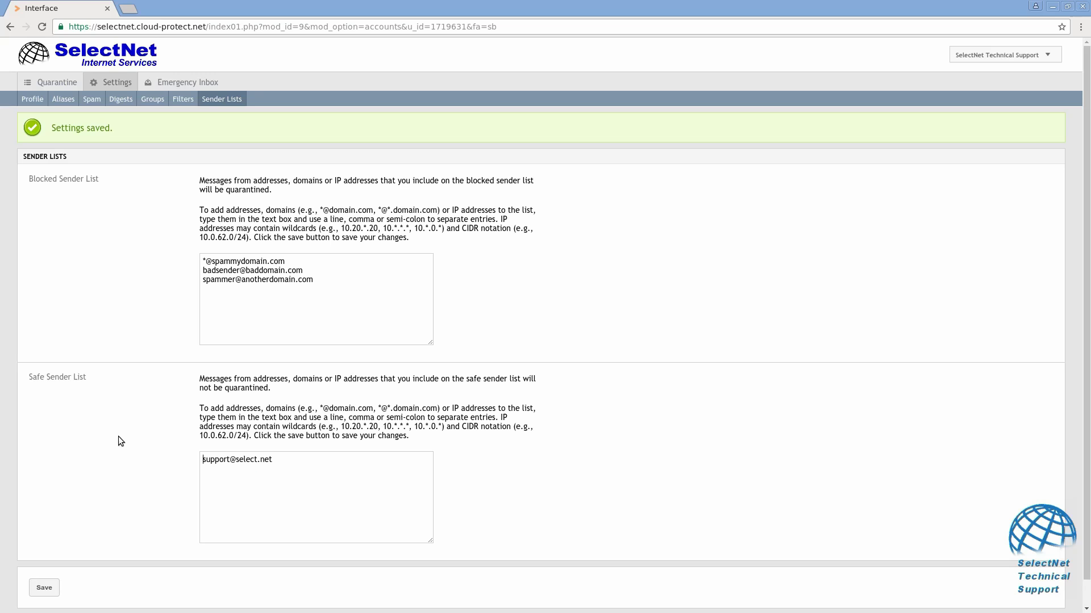
Delete all three blocked sender entries, save the empty list, and view the Filters page.
{"action": "left_click_drag", "start_coordinate": [329, 290], "coordinate": [70, 240]}
{"action": "key", "text": "Delete"}
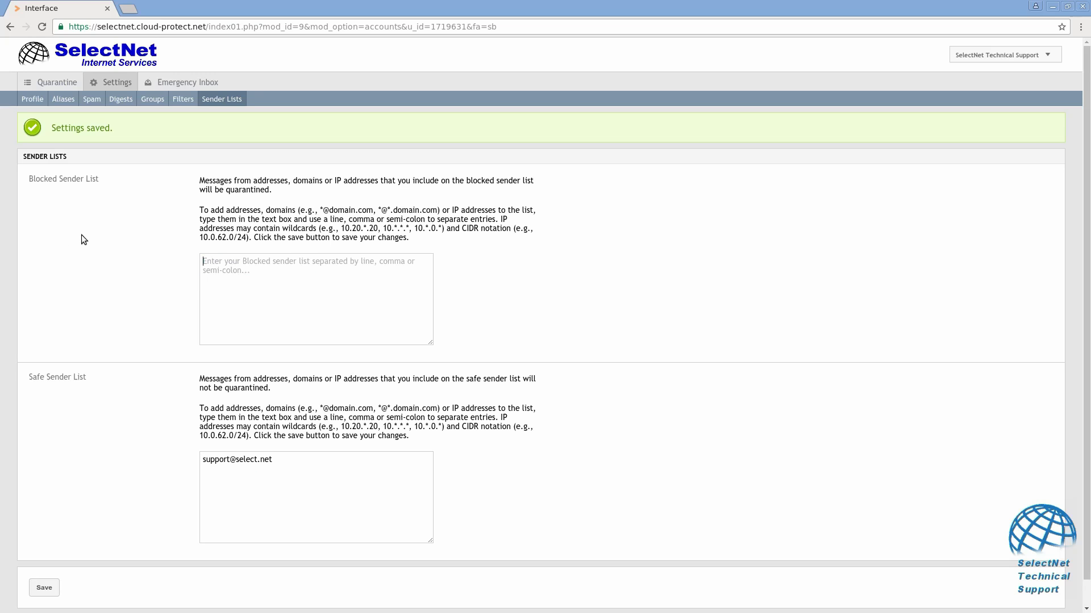
{"action": "left_click", "coordinate": [49, 594]}
{"action": "left_click", "coordinate": [183, 99]}
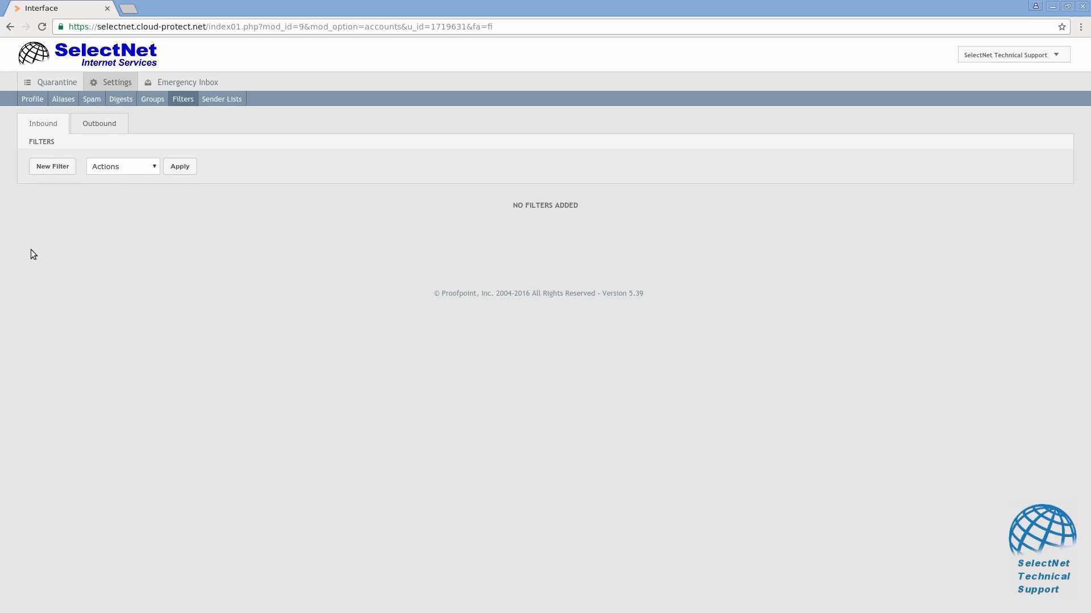
{"action": "left_click", "coordinate": [67, 168]}
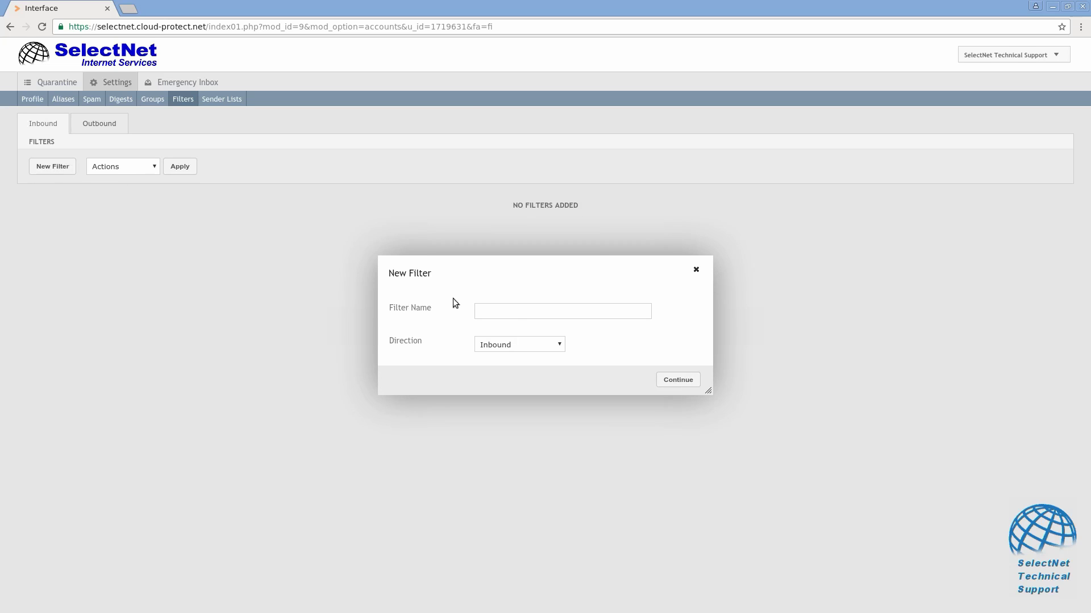
{"action": "left_click", "coordinate": [510, 312]}
{"action": "type", "text": "Test"}
{"action": "key", "text": "Return"}
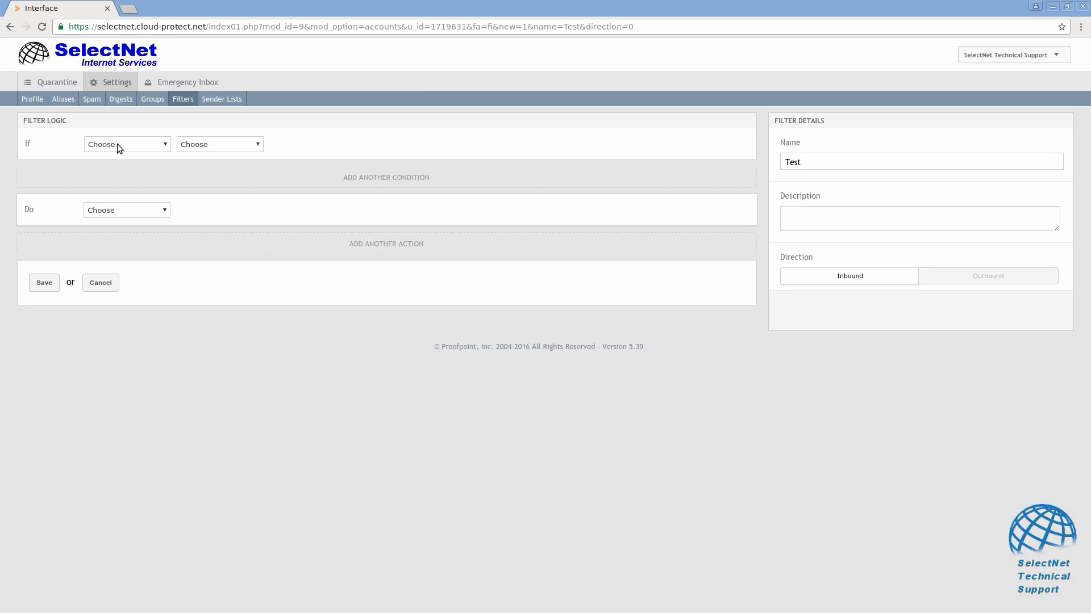
{"action": "left_click", "coordinate": [118, 147]}
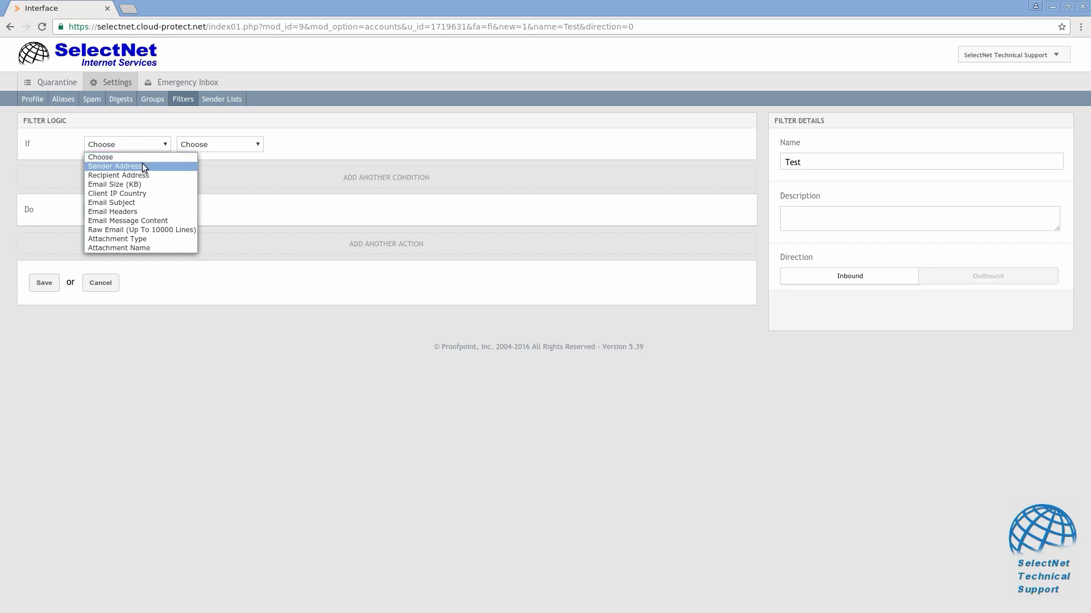
{"action": "left_click", "coordinate": [144, 202]}
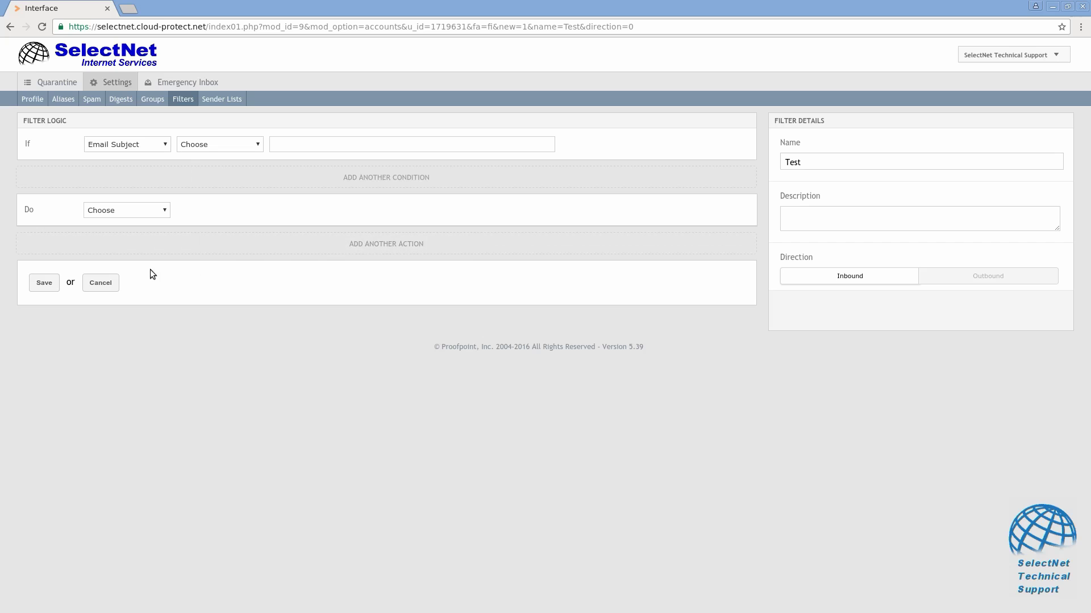
{"action": "left_click", "coordinate": [101, 287]}
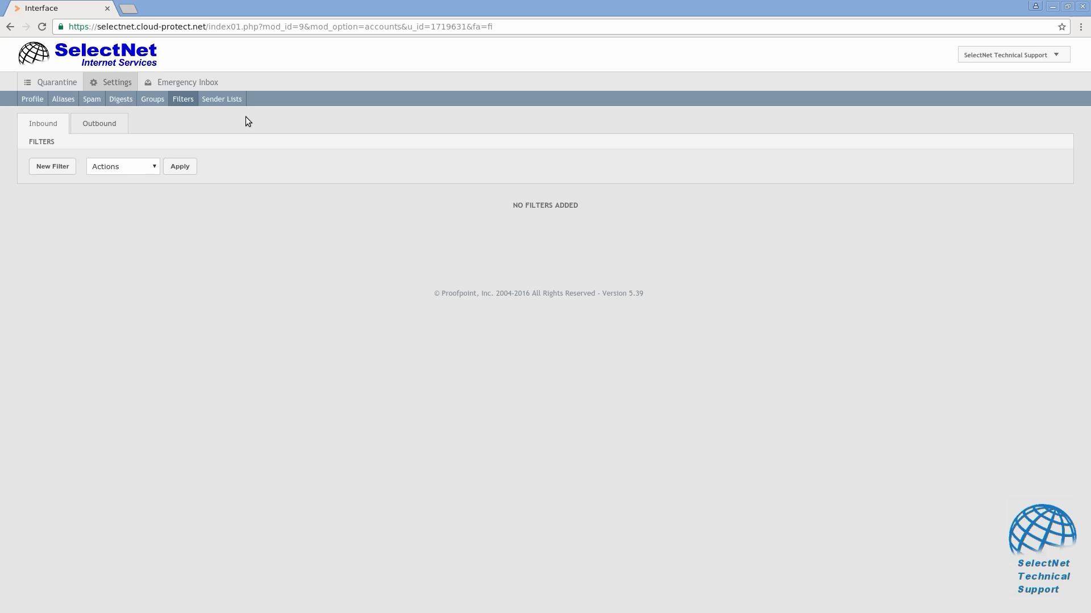
Review the User Profile page and its 30-day inbound/outbound mail statistics.
{"action": "left_click", "coordinate": [35, 98]}
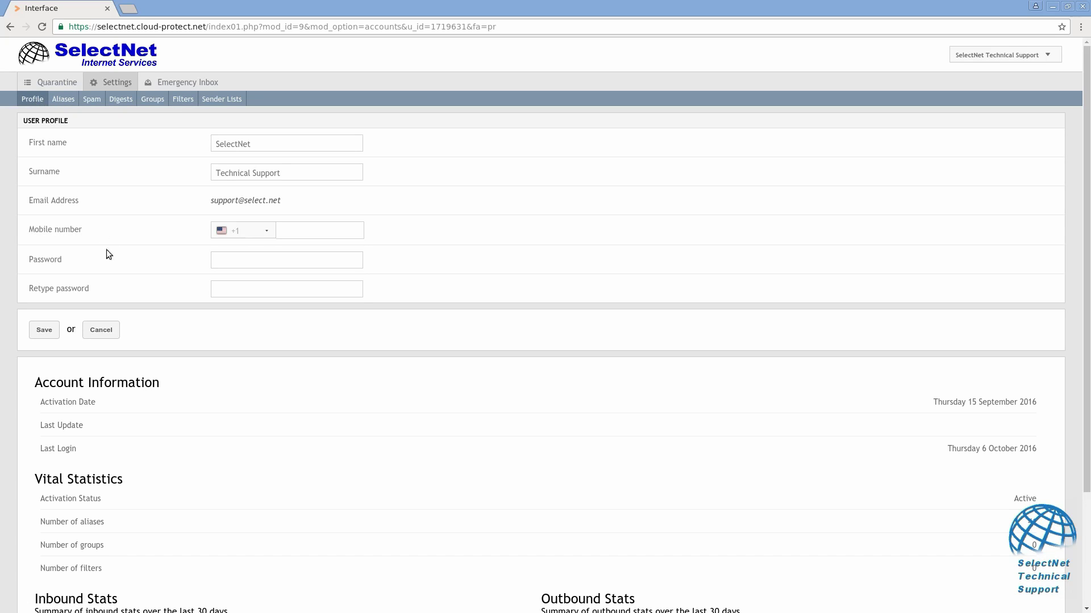
{"action": "scroll", "coordinate": [155, 479], "scroll_direction": "down", "scroll_amount": 3}
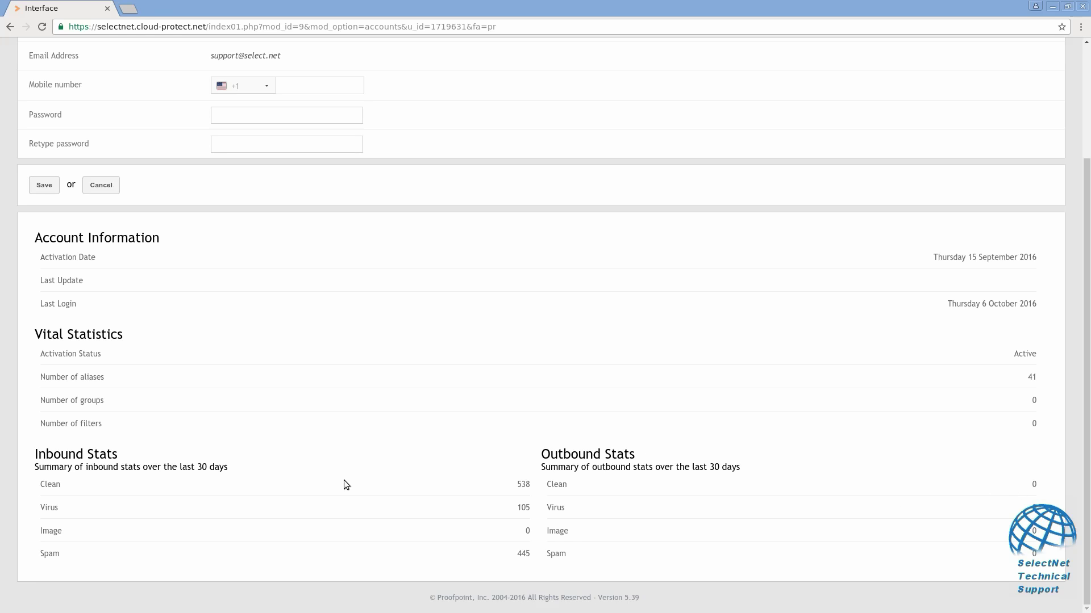
{"action": "scroll", "coordinate": [345, 483], "scroll_direction": "up", "scroll_amount": 3}
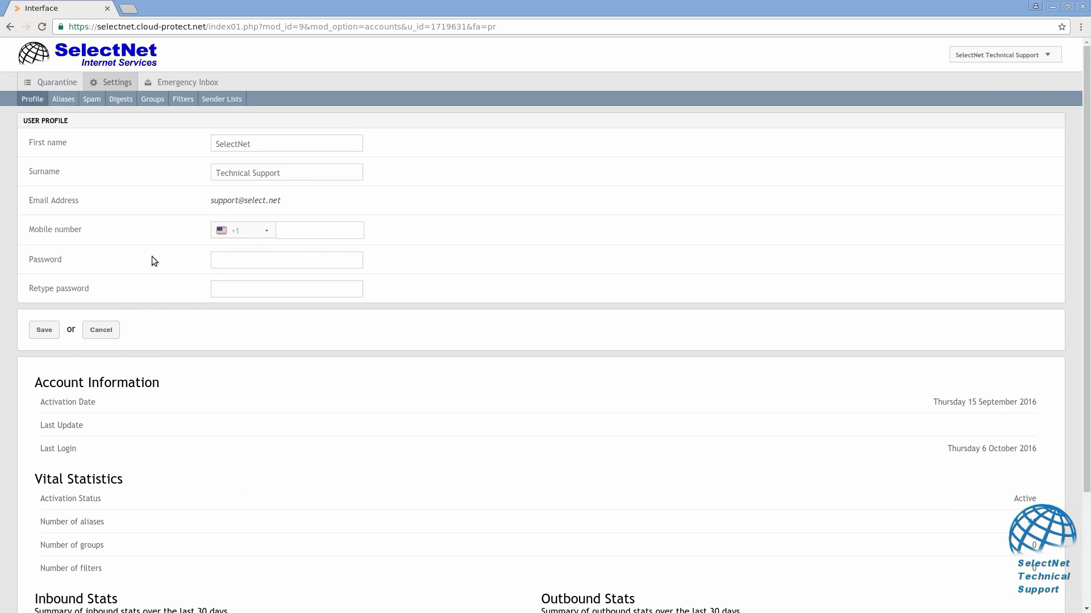
{"action": "left_click", "coordinate": [177, 85]}
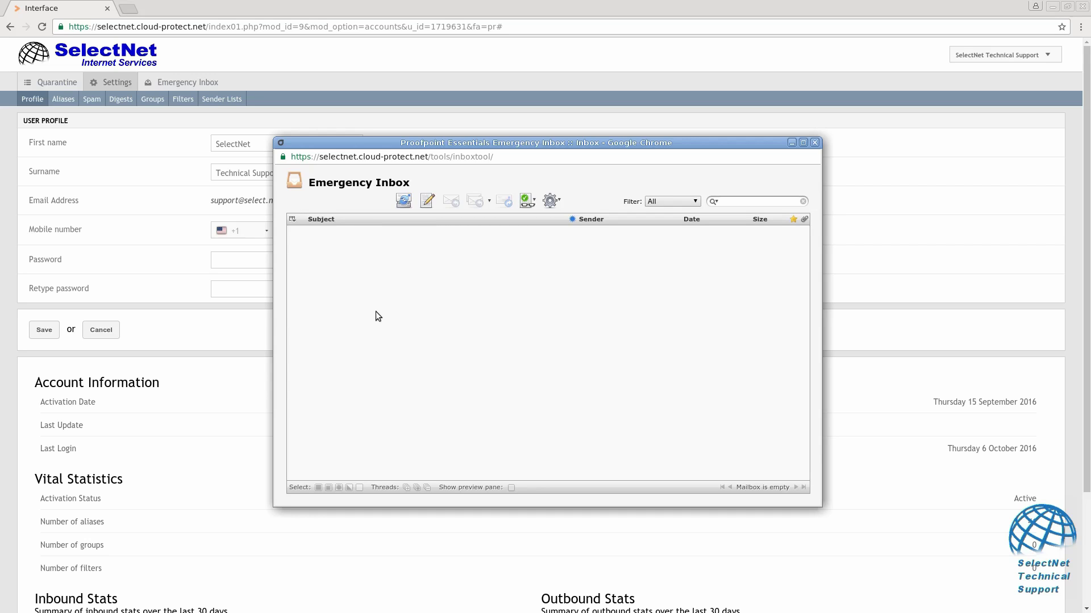
{"action": "left_click", "coordinate": [815, 143]}
Search the quarantine email log by a sender's name in From, which finds no messages.
{"action": "left_click", "coordinate": [62, 83]}
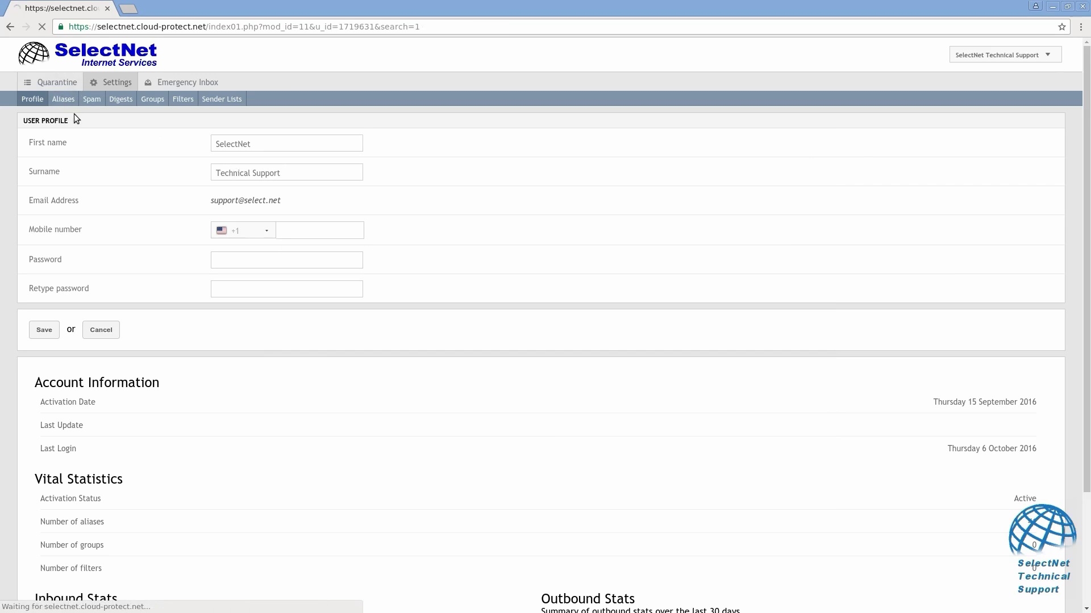
{"action": "type", "text": "daniel"}
{"action": "key", "text": "Return"}
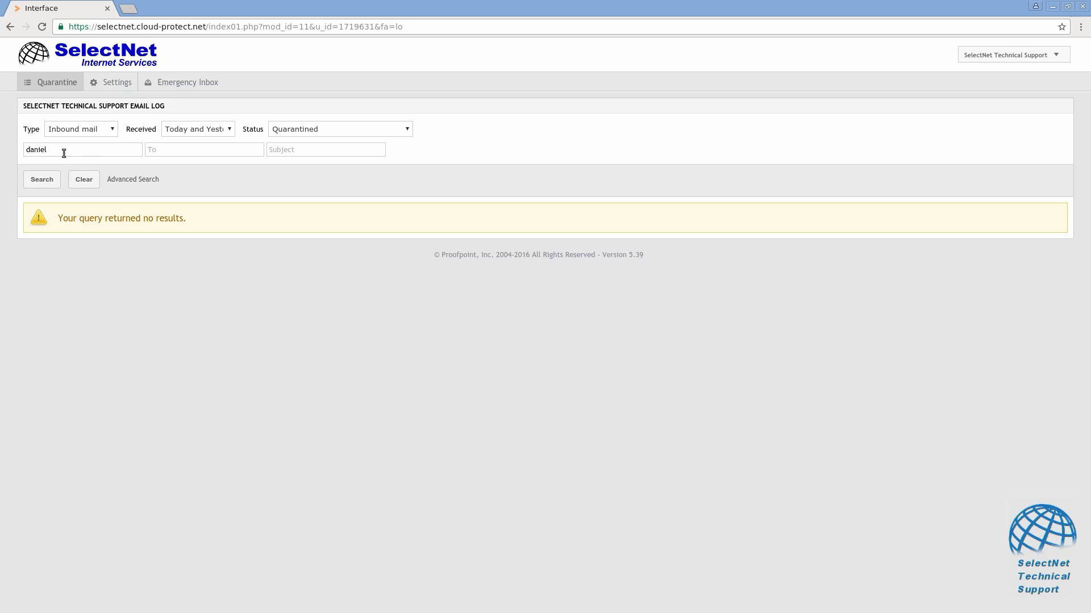
{"action": "left_click_drag", "start_coordinate": [57, 152], "coordinate": [22, 152]}
{"action": "left_click", "coordinate": [63, 149]}
{"action": "left_click", "coordinate": [206, 197]}
{"action": "left_click", "coordinate": [964, 55]}
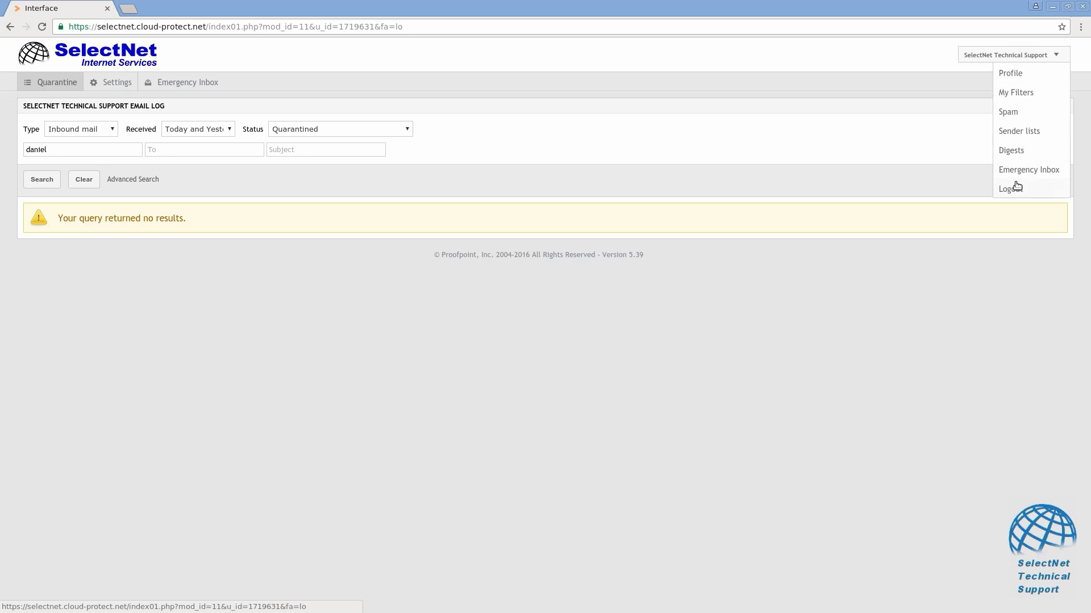
Log out of the user account and sign back in with the admin username and password.
{"action": "left_click", "coordinate": [1015, 189]}
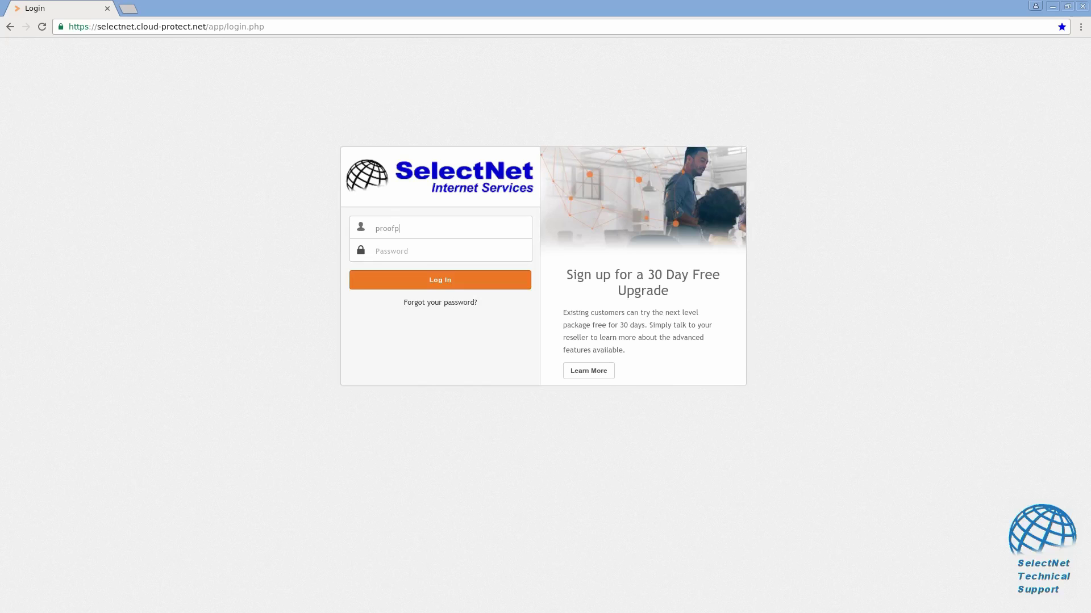
{"action": "left_click_drag", "start_coordinate": [409, 226], "coordinate": [375, 228]}
{"action": "key", "text": "Tab"}
{"action": "left_click", "coordinate": [435, 284]}
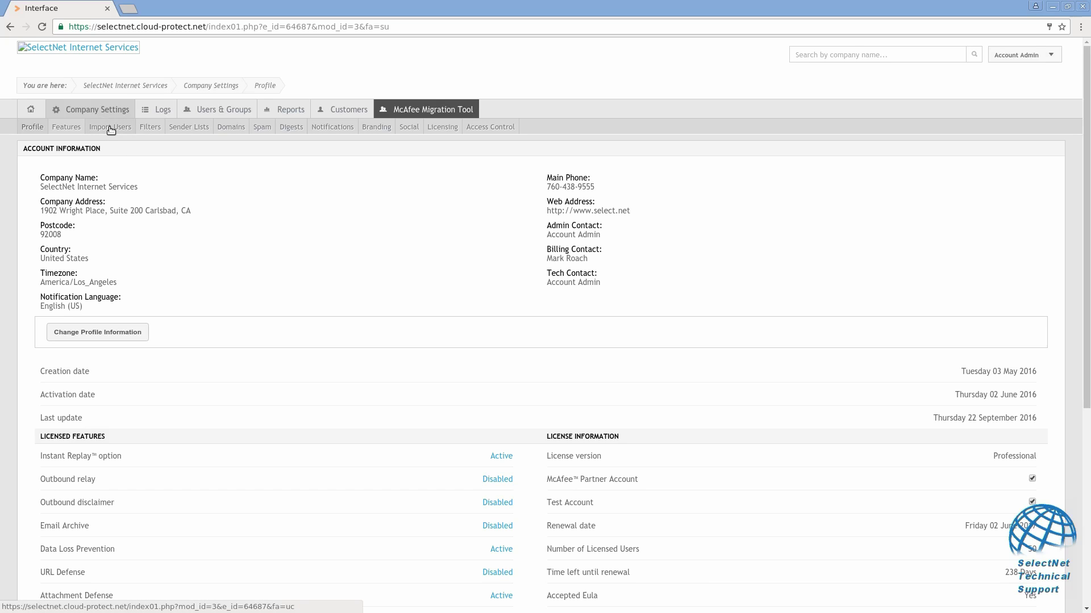
Check the Account Admin's empty quarantined mail log, then return to the user email logs list.
{"action": "left_click", "coordinate": [155, 110]}
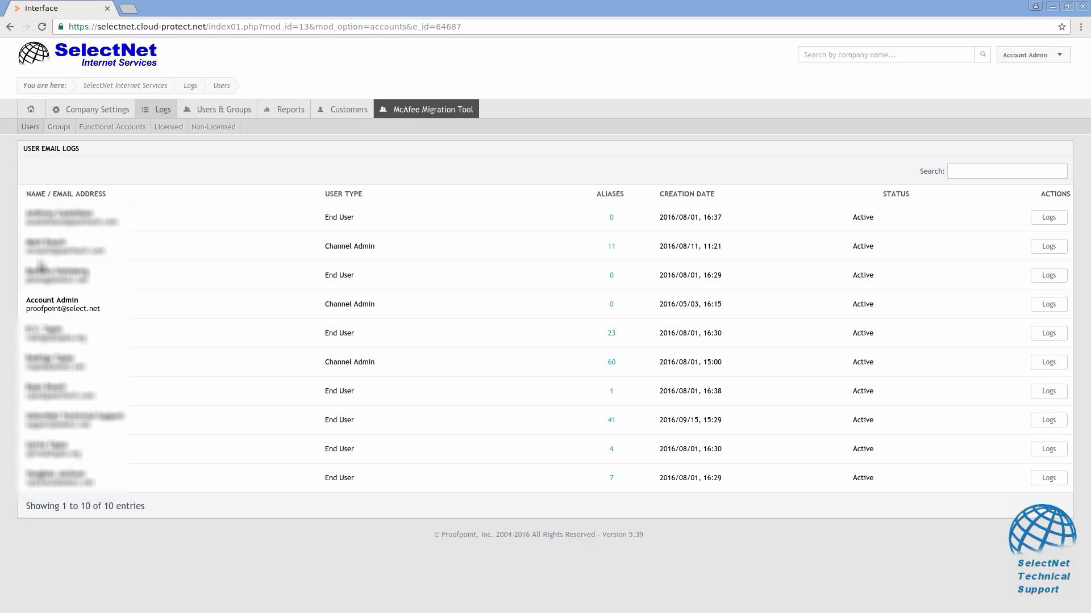
{"action": "left_click", "coordinate": [1047, 305]}
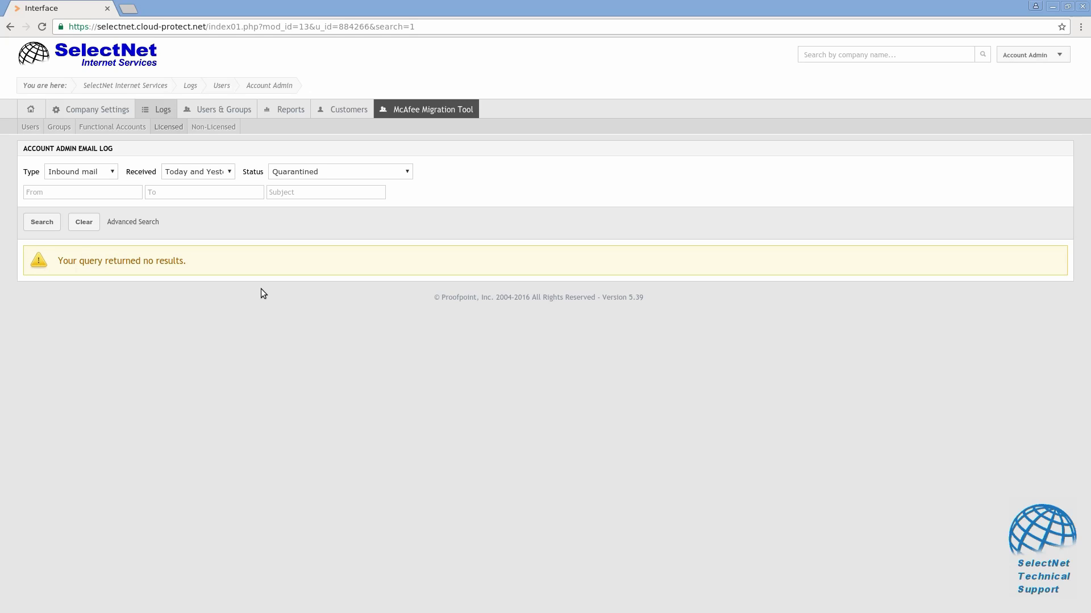
{"action": "left_click", "coordinate": [161, 111]}
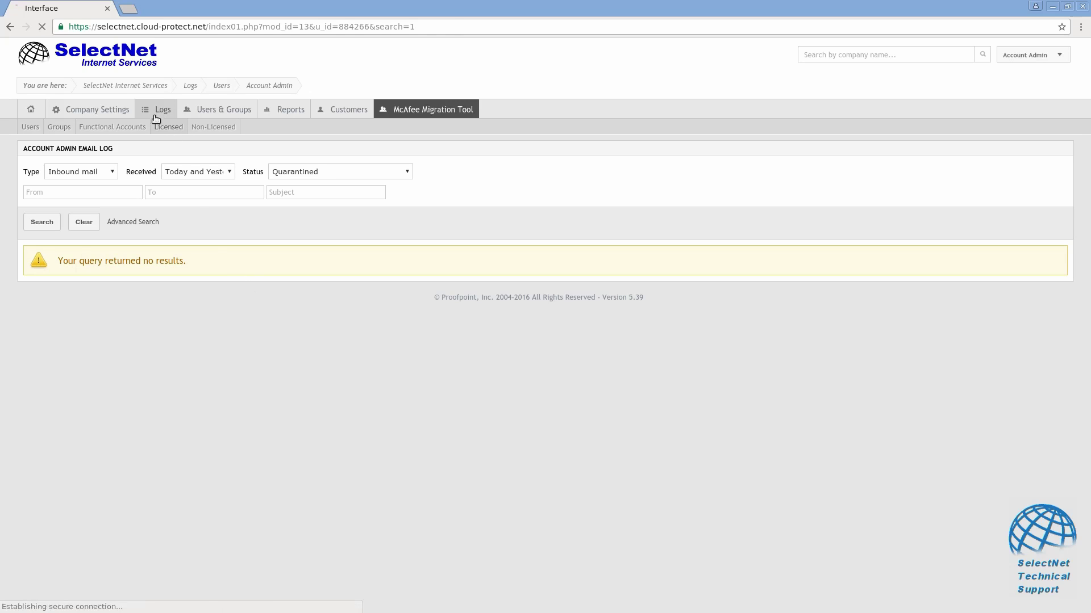